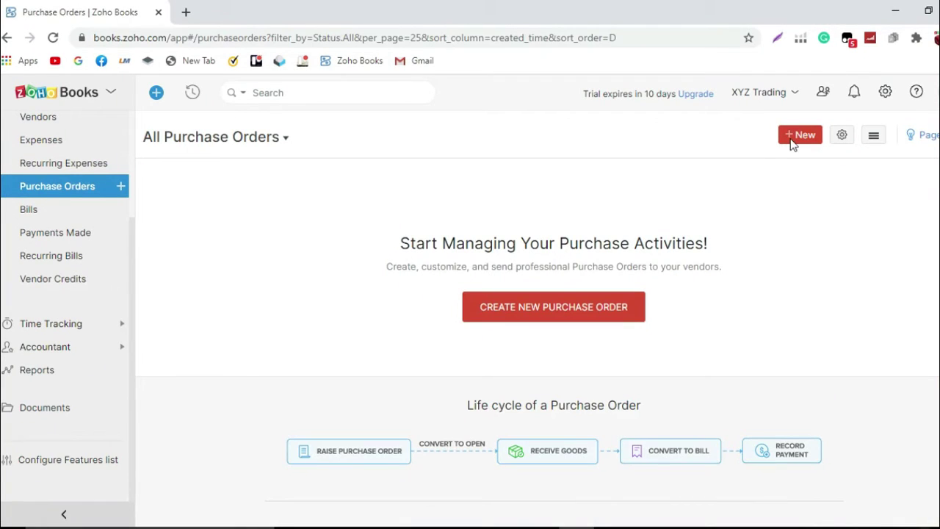
# Step: Start a new purchase order and add a new vendor, Sassy Trading, as its company and display name
pyautogui.click(791, 139)
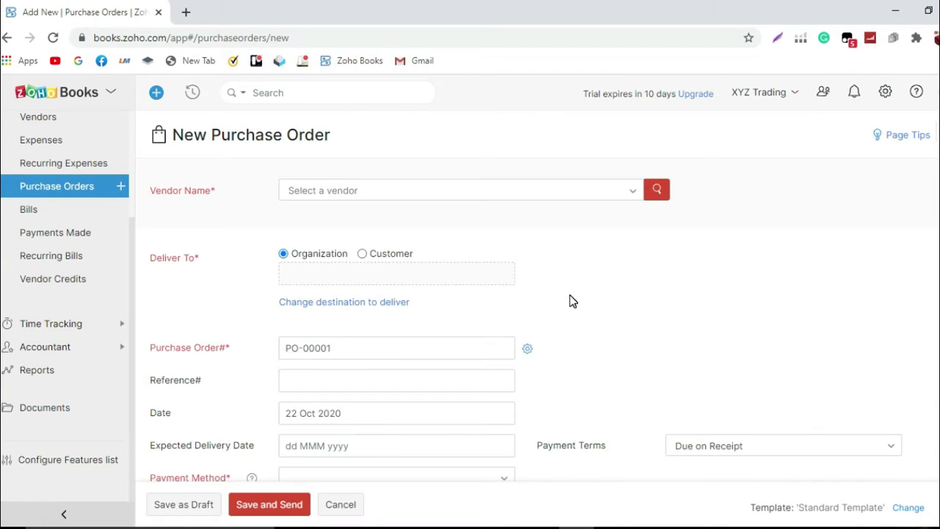
pyautogui.click(530, 190)
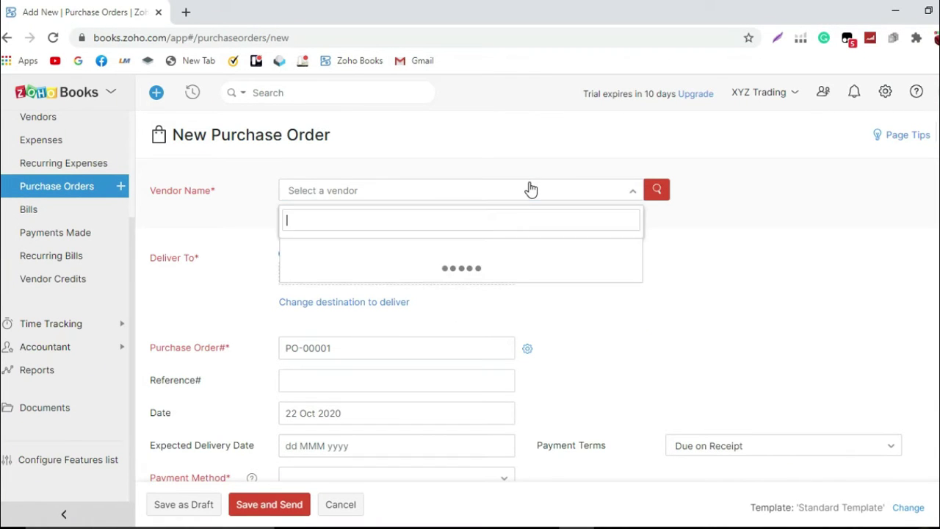
pyautogui.click(385, 396)
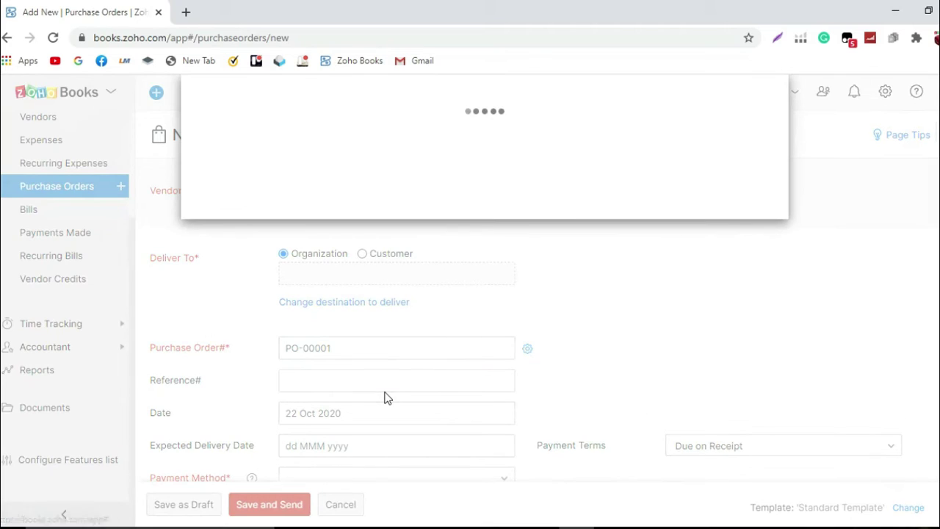
pyautogui.click(390, 201)
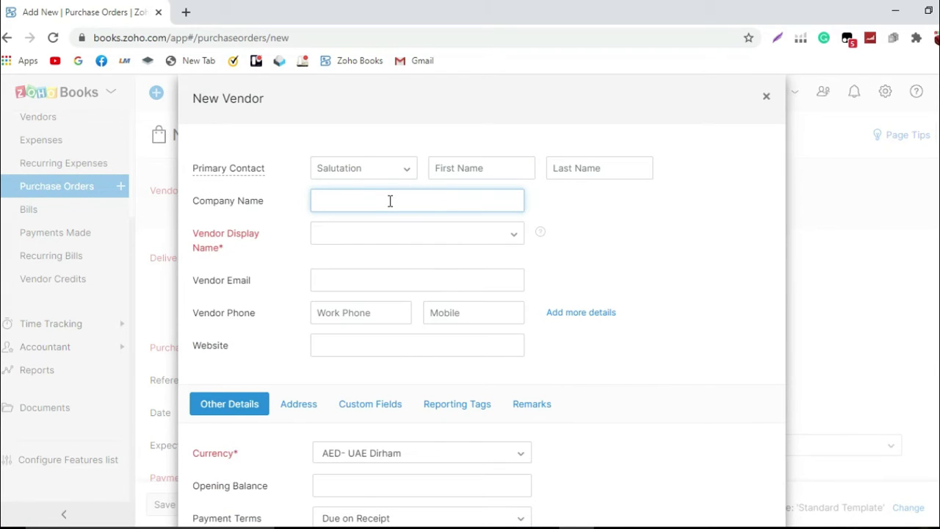
pyautogui.write('Sassy Trading')
pyautogui.click(387, 241)
pyautogui.click(390, 265)
pyautogui.scroll(-1, 394, 317)
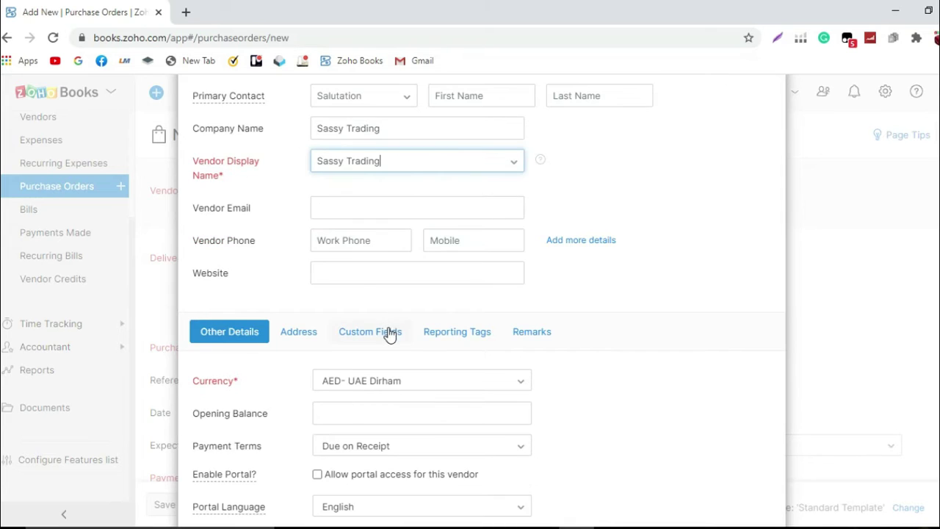
pyautogui.scroll(-1, 389, 332)
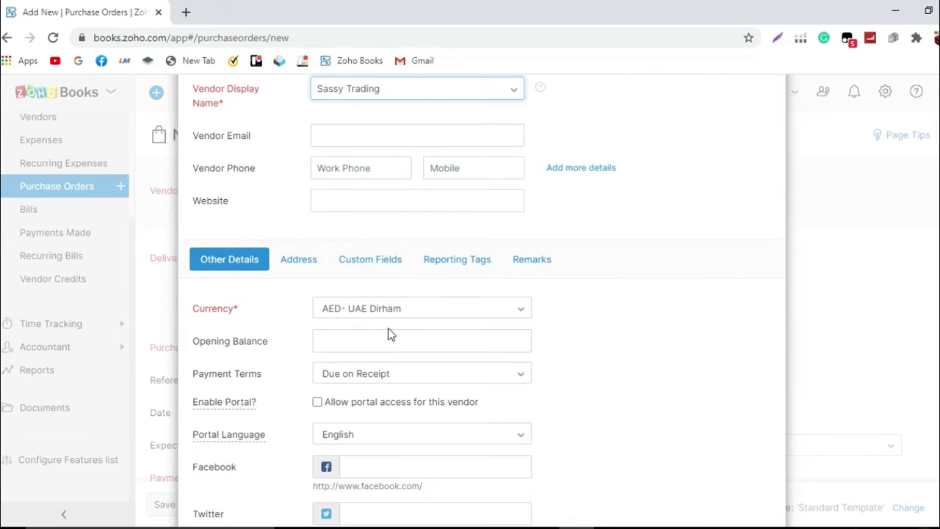
# Step: Give Sassy Trading 'Due end of the month' payment terms and save the vendor
pyautogui.click(413, 374)
pyautogui.scroll(-1, 410, 377)
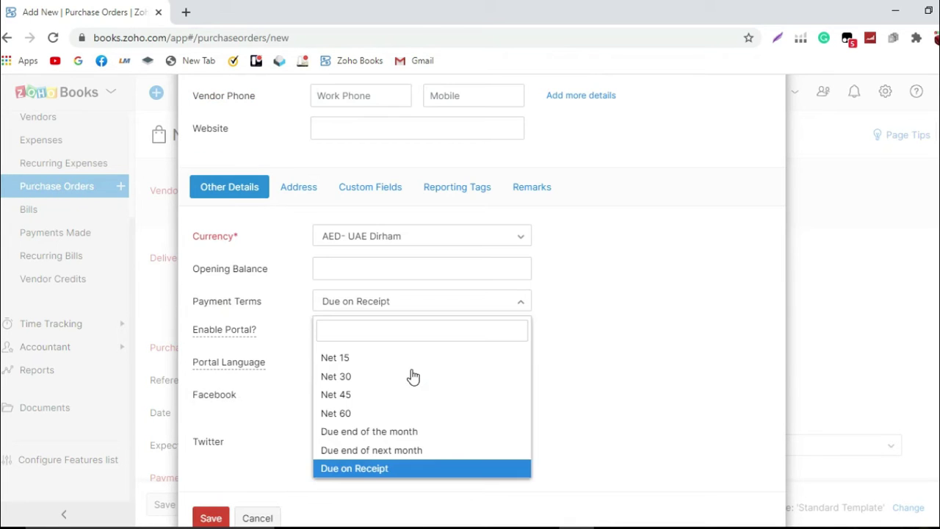
pyautogui.click(429, 433)
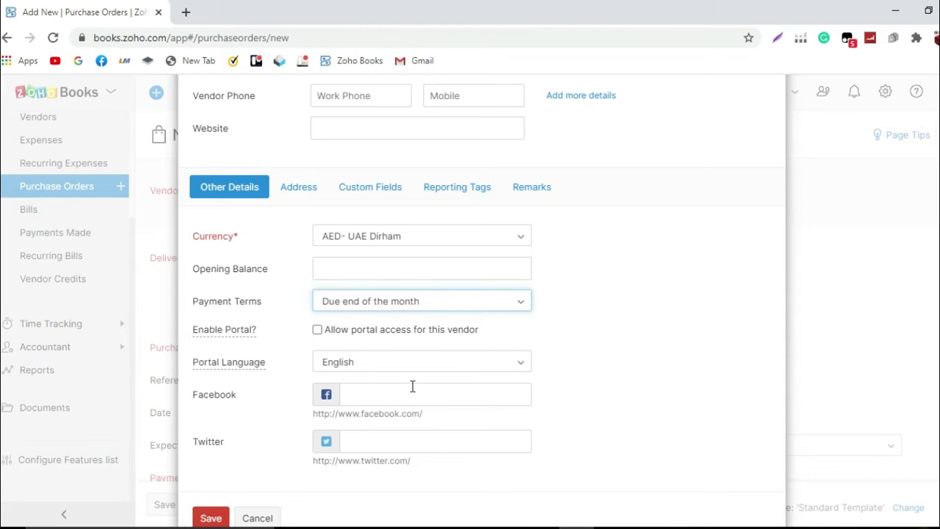
pyautogui.scroll(-1, 411, 384)
pyautogui.scroll(1, 309, 429)
pyautogui.scroll(3, 309, 422)
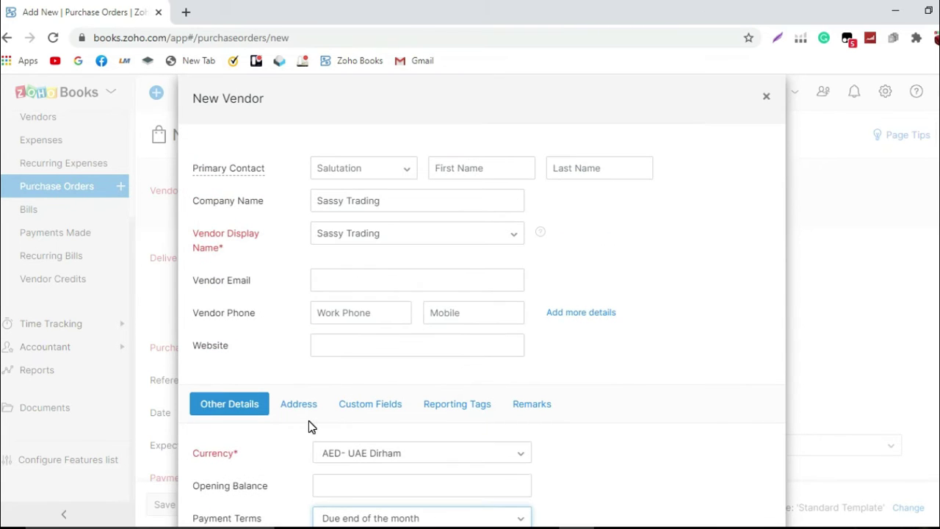
pyautogui.scroll(-4, 309, 422)
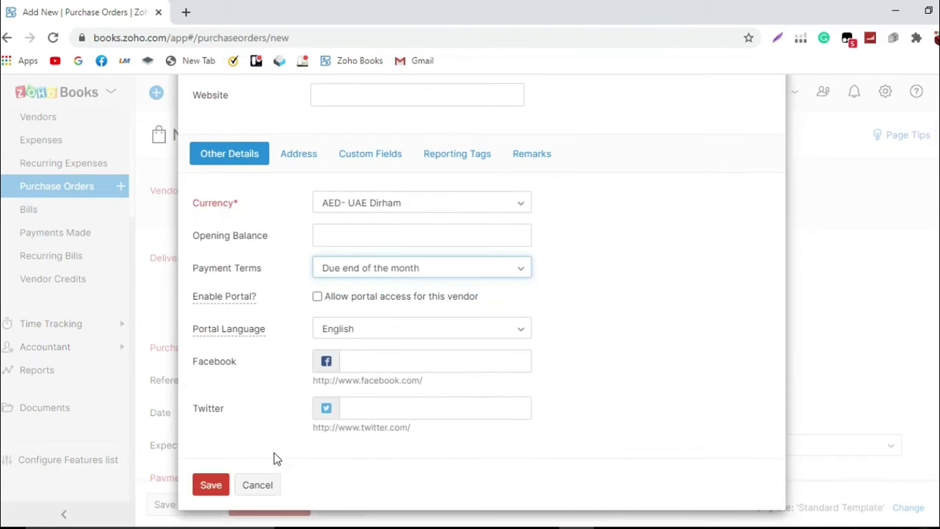
pyautogui.click(218, 487)
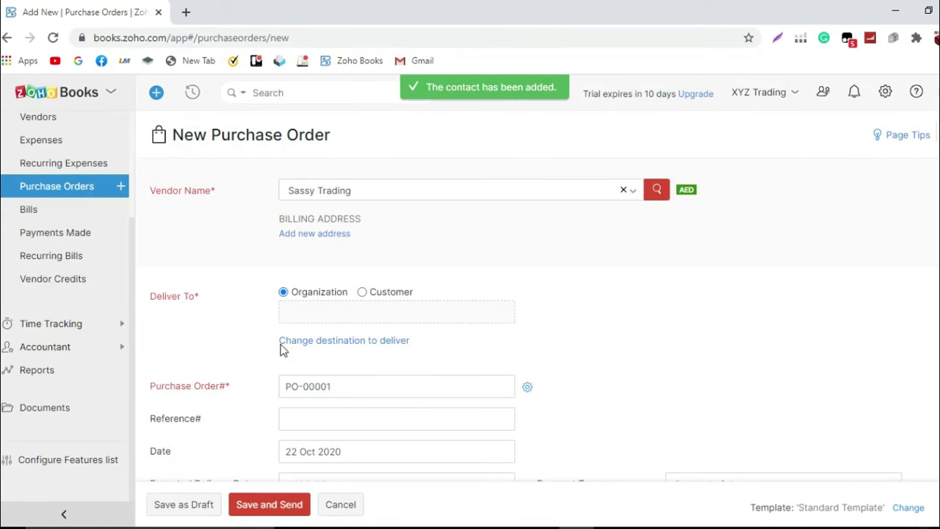
# Step: Save a three-line billing address for Sassy Trading: the contact's name, then the street and city lines
pyautogui.click(329, 234)
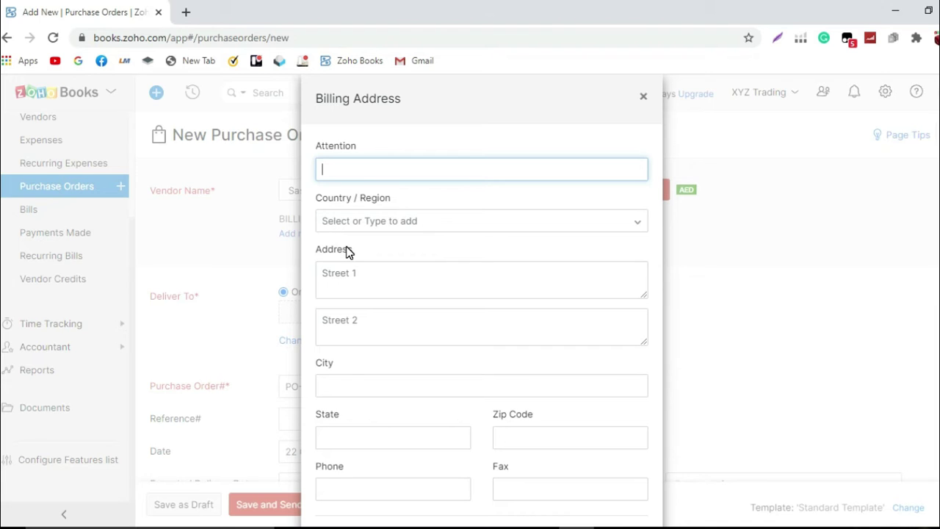
pyautogui.click(350, 271)
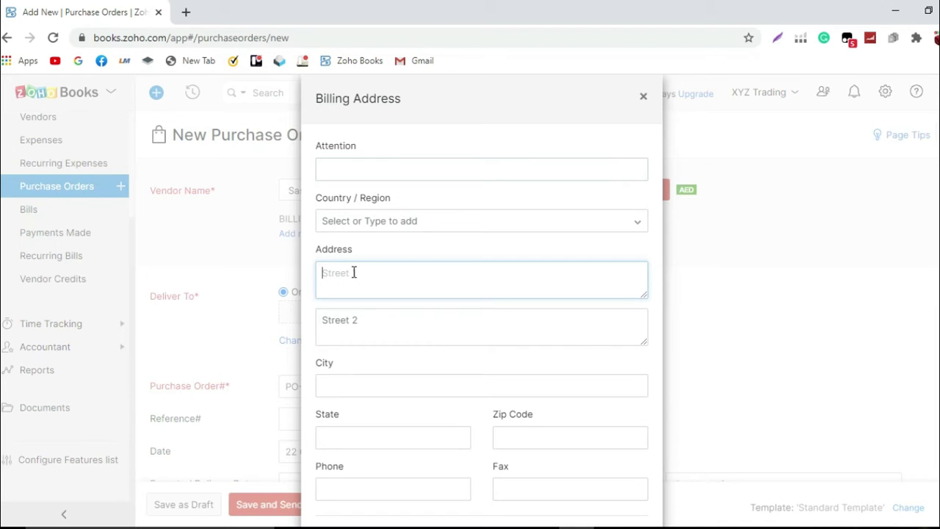
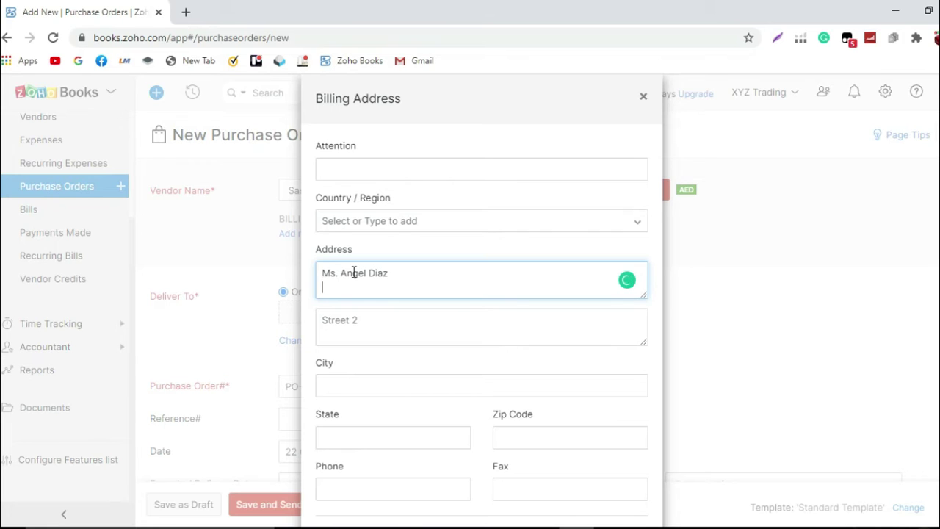
pyautogui.press('Return')
pyautogui.write('Mall of Emirates Station')
pyautogui.press('Return')
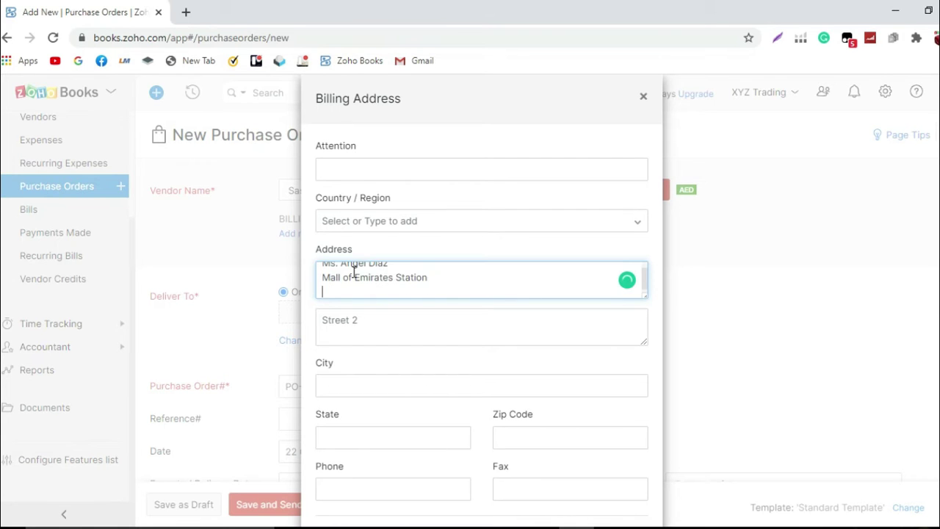
pyautogui.write('Dubai, UAE')
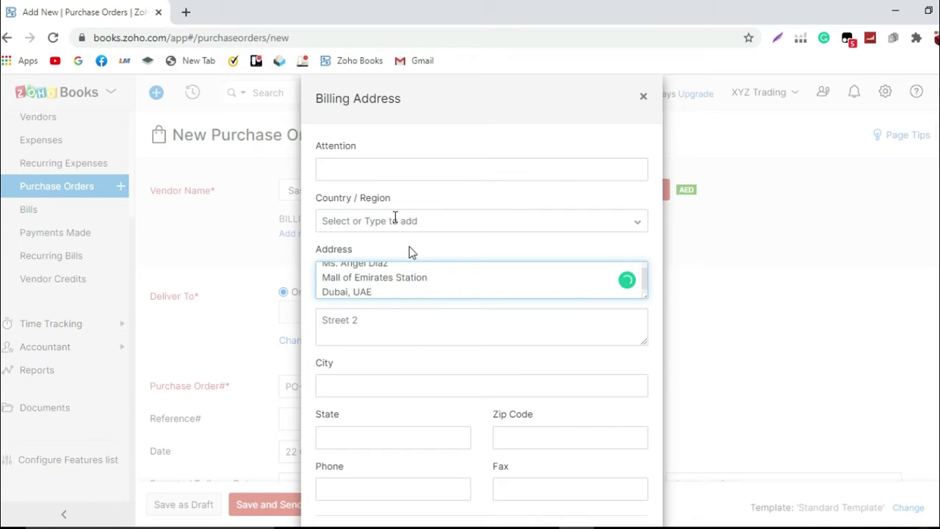
pyautogui.scroll(-2, 408, 355)
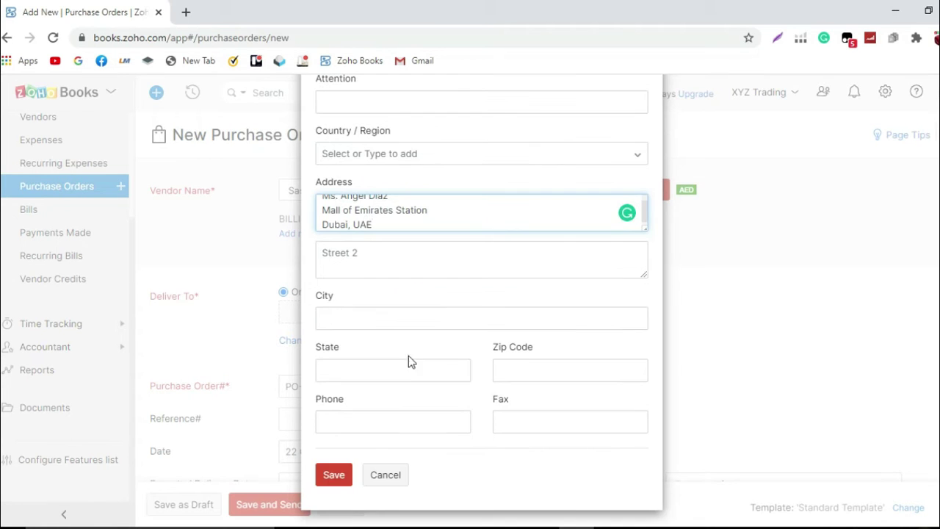
pyautogui.click(333, 470)
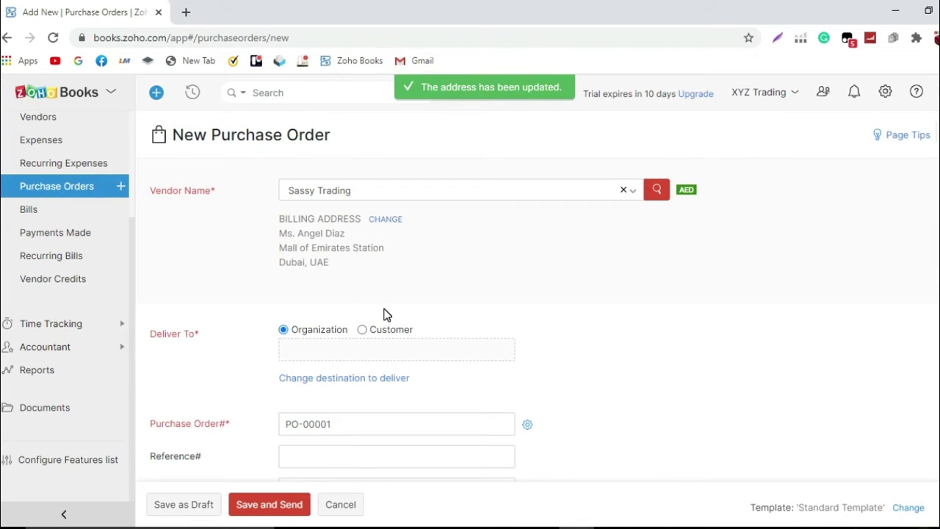
# Step: Enter the Deira, Dubai warehouse address as the order's delivery address
pyautogui.click(357, 348)
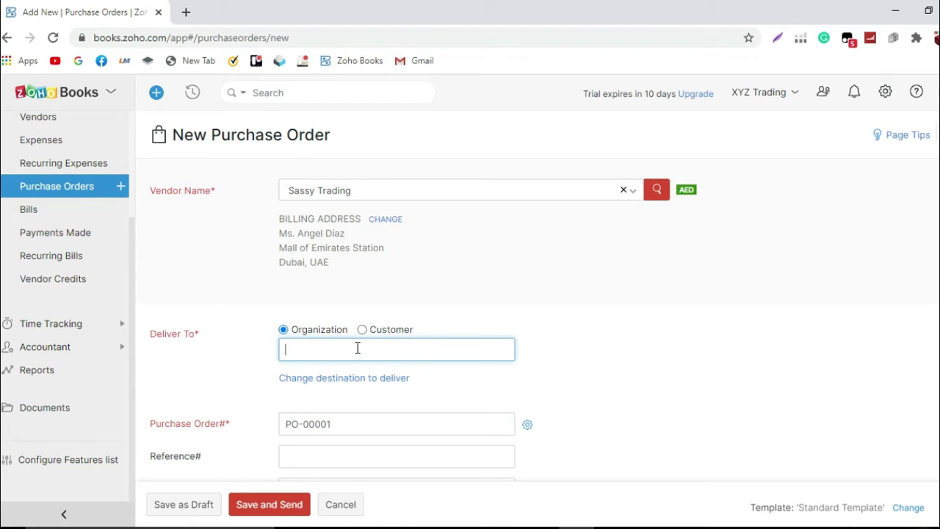
pyautogui.write('WarehouseNo')
pyautogui.press('BackSpace')
pyautogui.press('BackSpace')
pyautogui.write('No 10 Deira, Dubai')
pyautogui.scroll(-1, 367, 338)
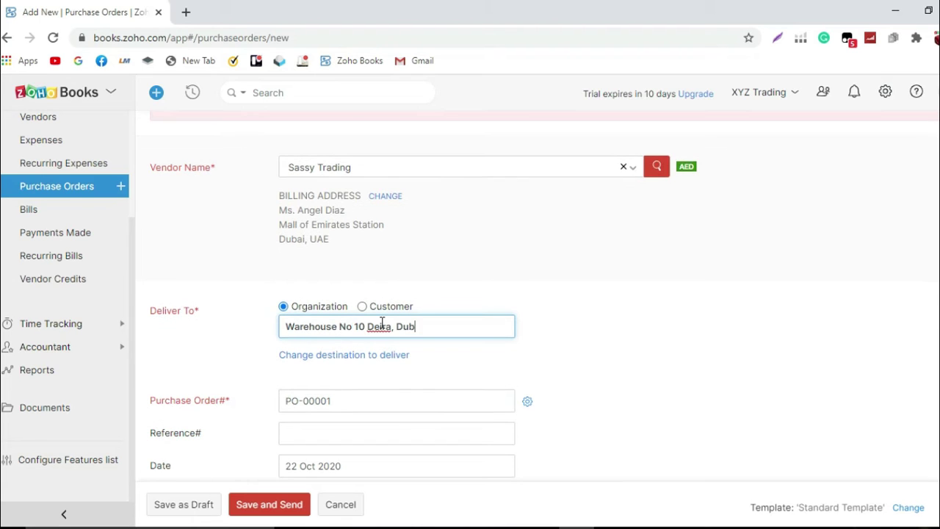
pyautogui.write('Uni')
pyautogui.press('BackSpace')
pyautogui.write('AE')
pyautogui.scroll(-1, 526, 356)
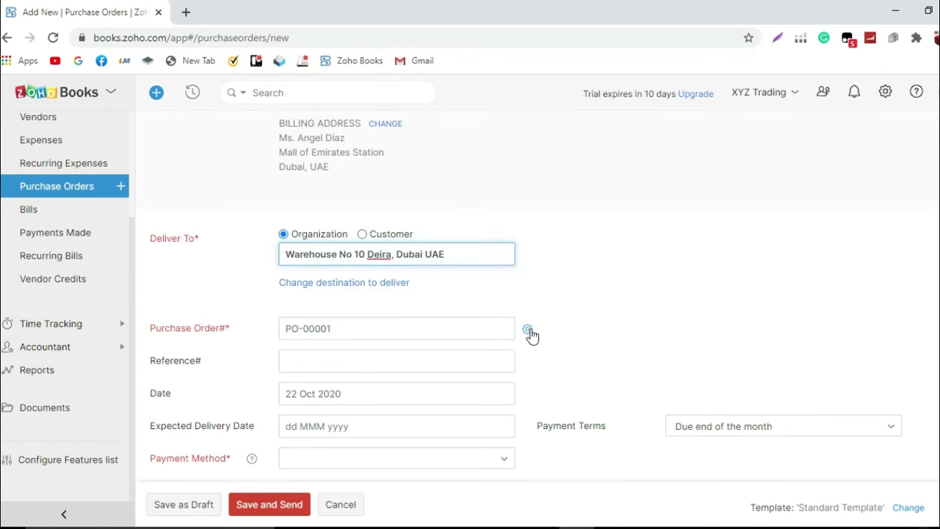
# Step: Change the purchase order number prefix to 'PO XYZ-' so it becomes PO XYZ-00001
pyautogui.click(529, 332)
pyautogui.click(566, 200)
pyautogui.press('BackSpace')
pyautogui.write('X')
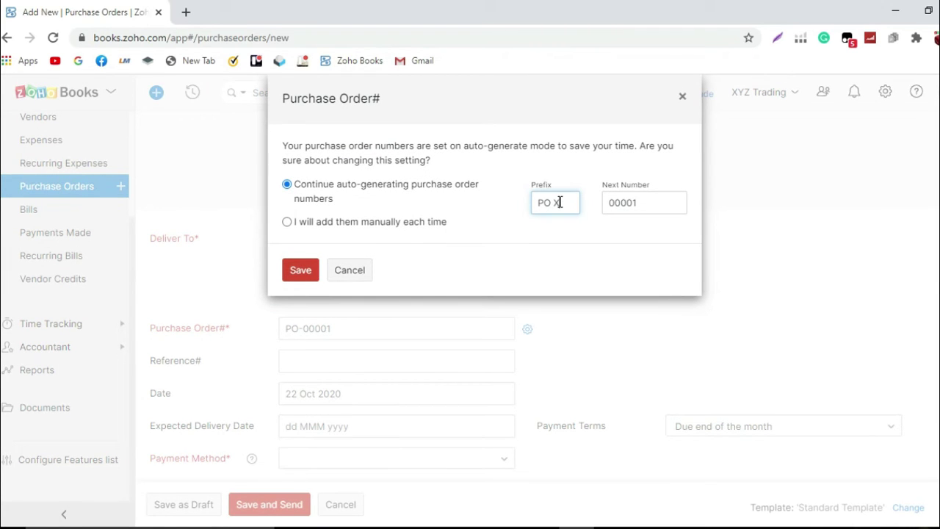
pyautogui.write('YZ-')
pyautogui.click(667, 203)
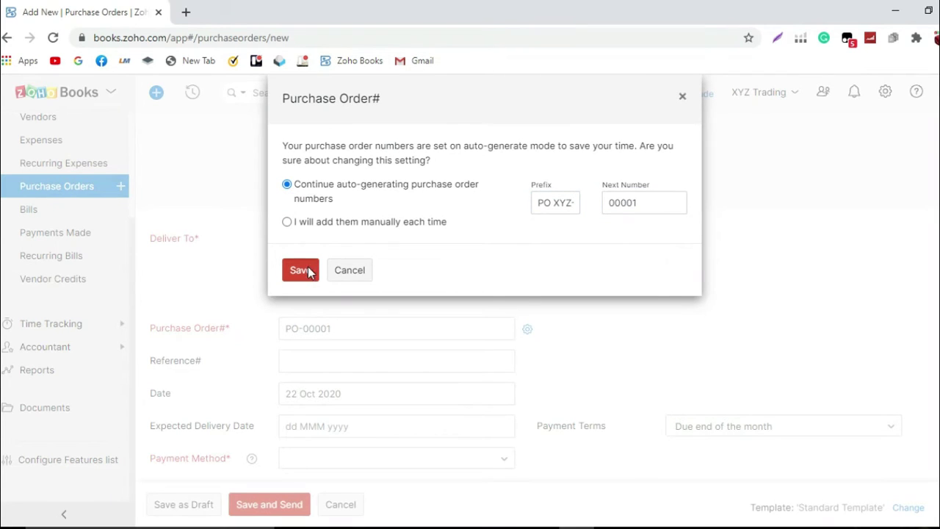
pyautogui.click(309, 271)
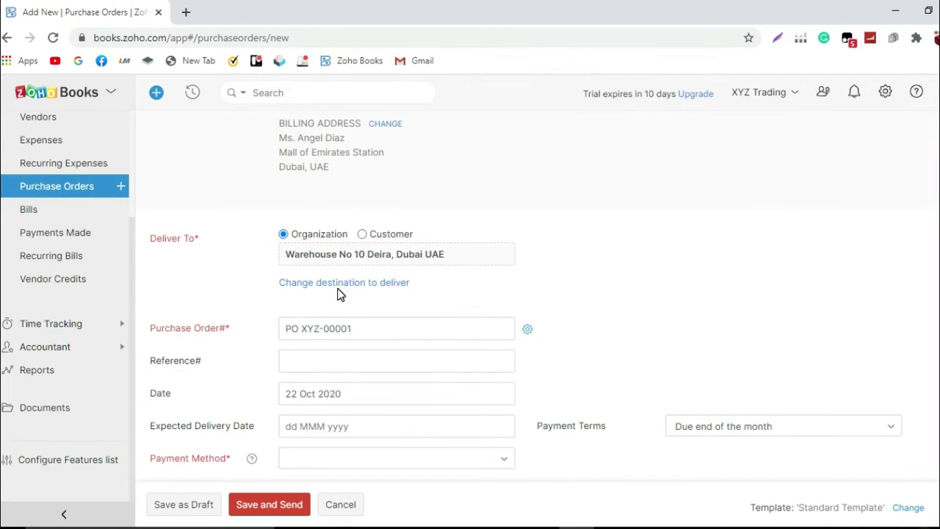
# Step: Set the order's reference to 'Proforma Invoice No. 34562'
pyautogui.click(358, 361)
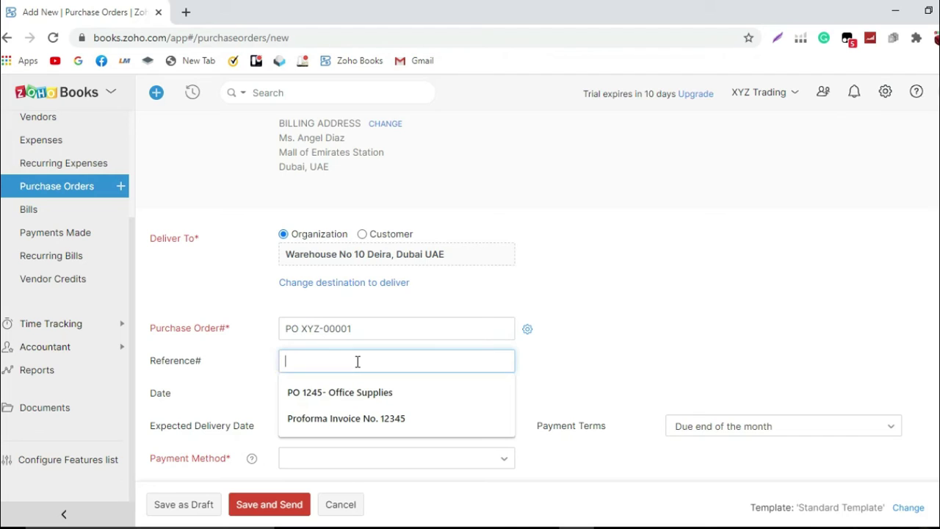
pyautogui.write('Proformar')
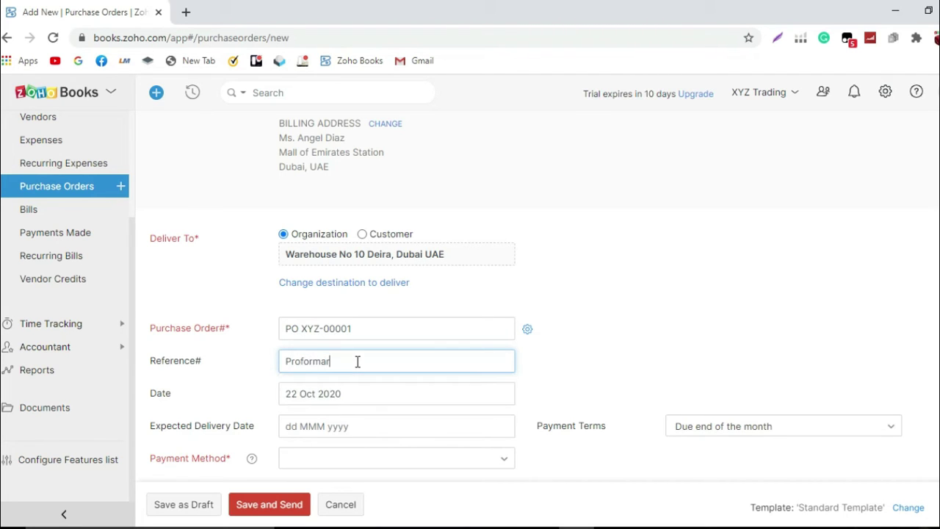
pyautogui.press('BackSpace')
pyautogui.write('Invoi')
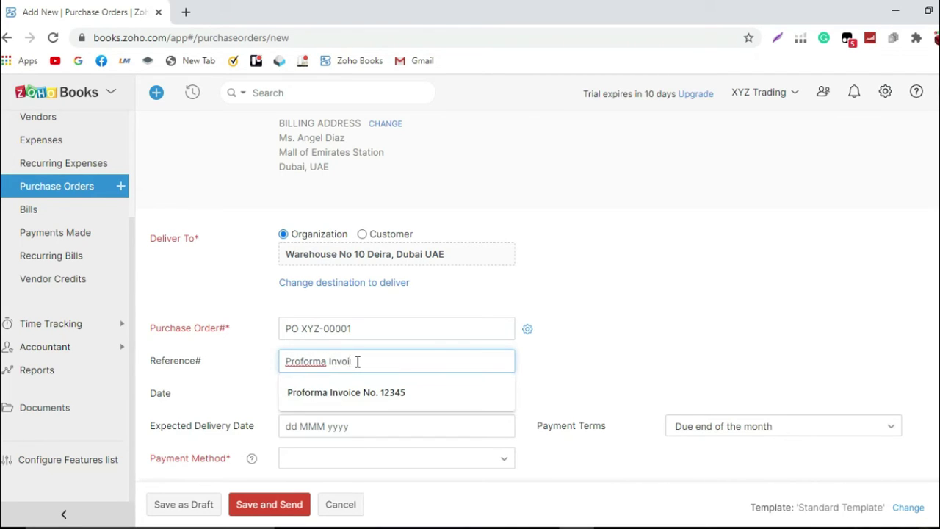
pyautogui.write('ce No. 34562')
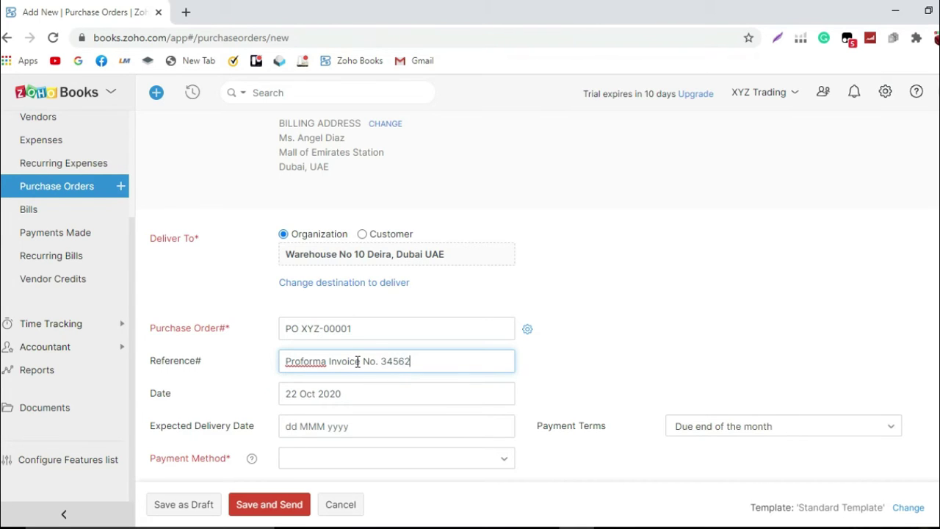
pyautogui.scroll(-1, 357, 361)
# Step: Set expected delivery to 31 Oct 2020 and the payment method to Cheque
pyautogui.click(353, 352)
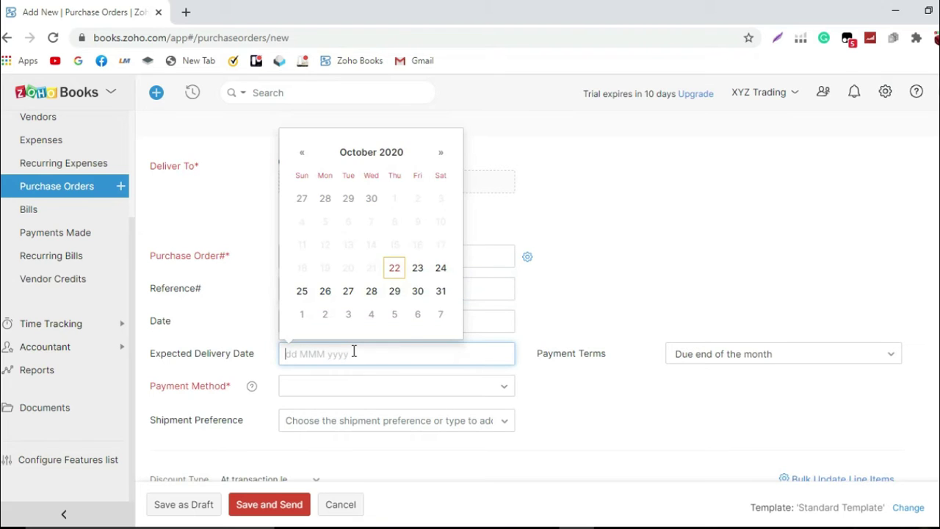
pyautogui.click(441, 293)
pyautogui.scroll(-1, 442, 295)
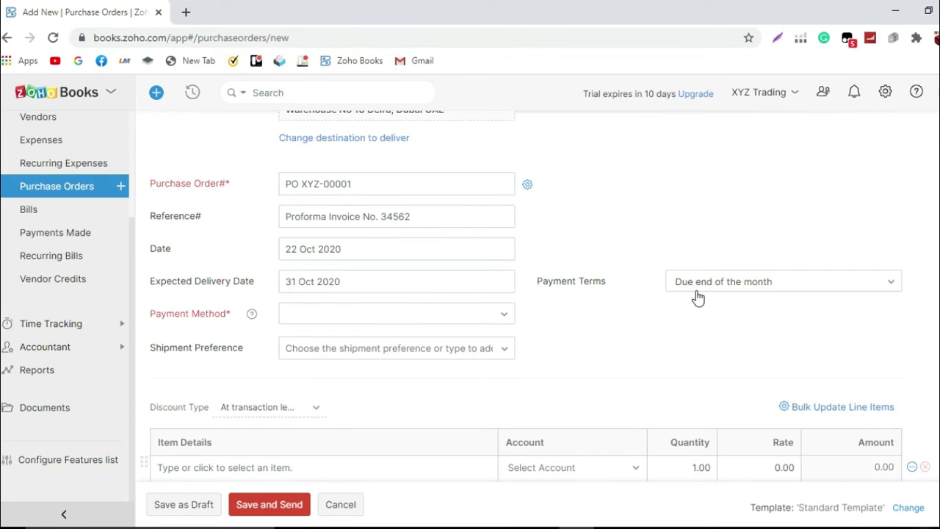
pyautogui.click(467, 324)
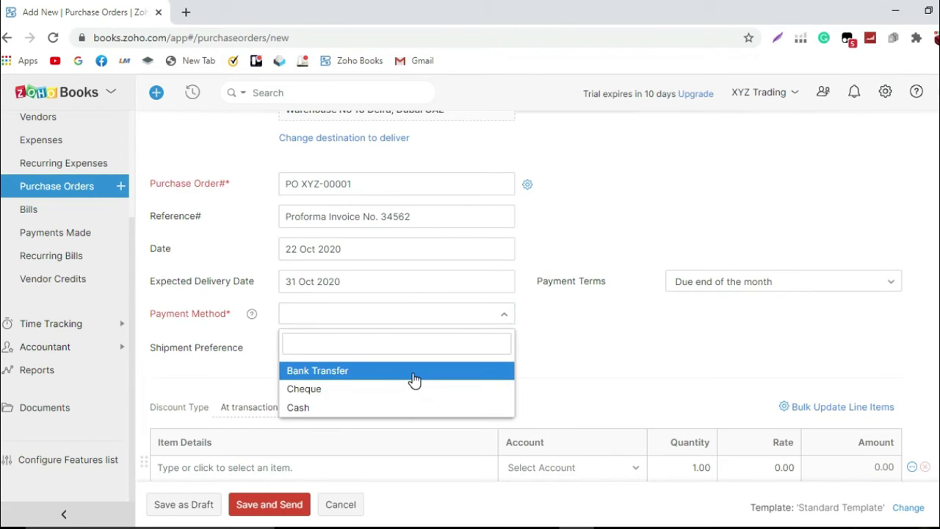
pyautogui.click(414, 379)
pyautogui.click(436, 327)
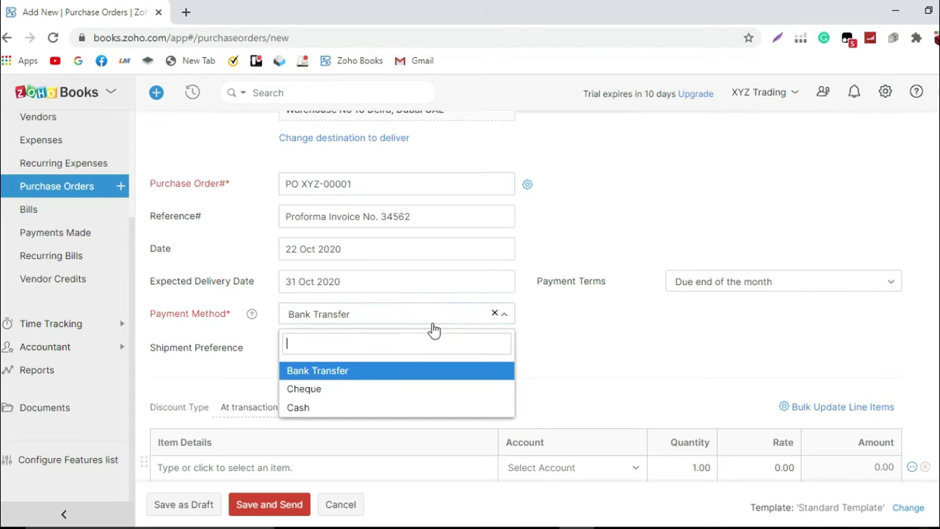
pyautogui.click(398, 390)
pyautogui.scroll(-2, 420, 354)
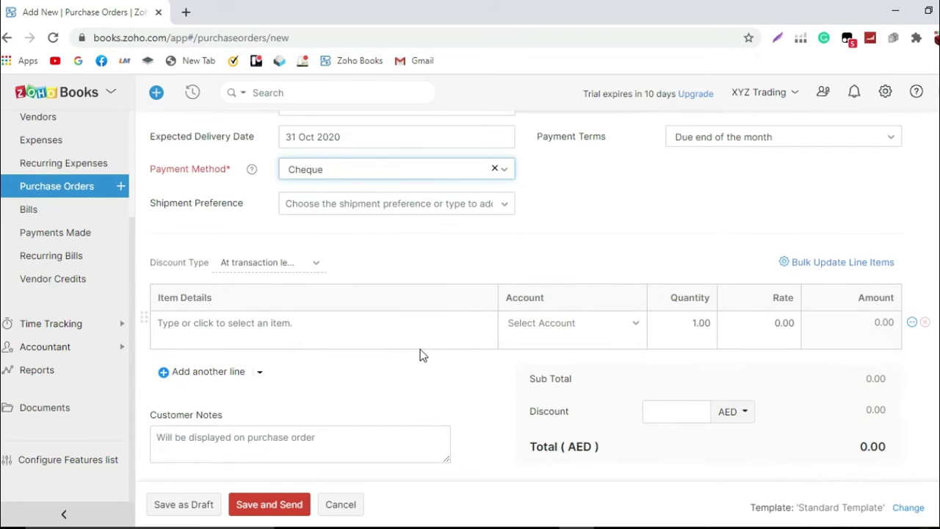
# Step: Create a new item 'Disposable Mask' from the first order line, with unit box
pyautogui.click(422, 333)
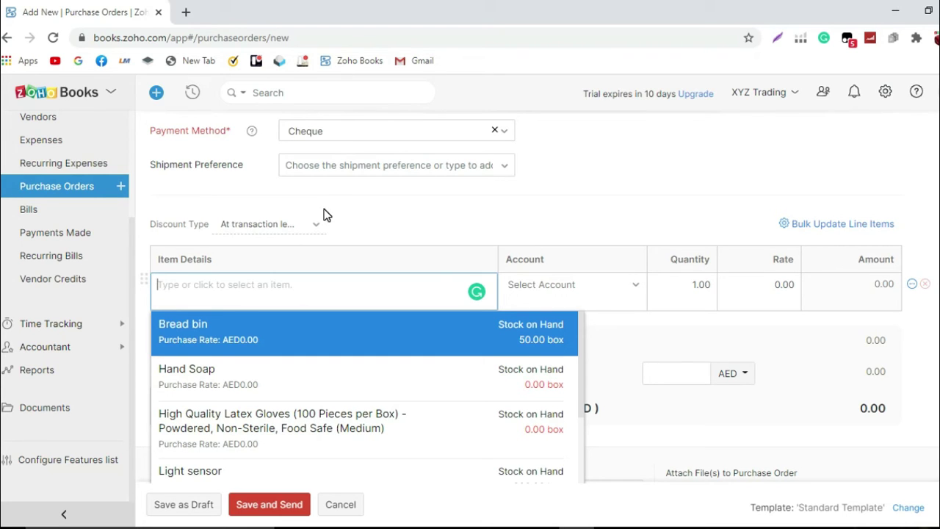
pyautogui.write('Disp')
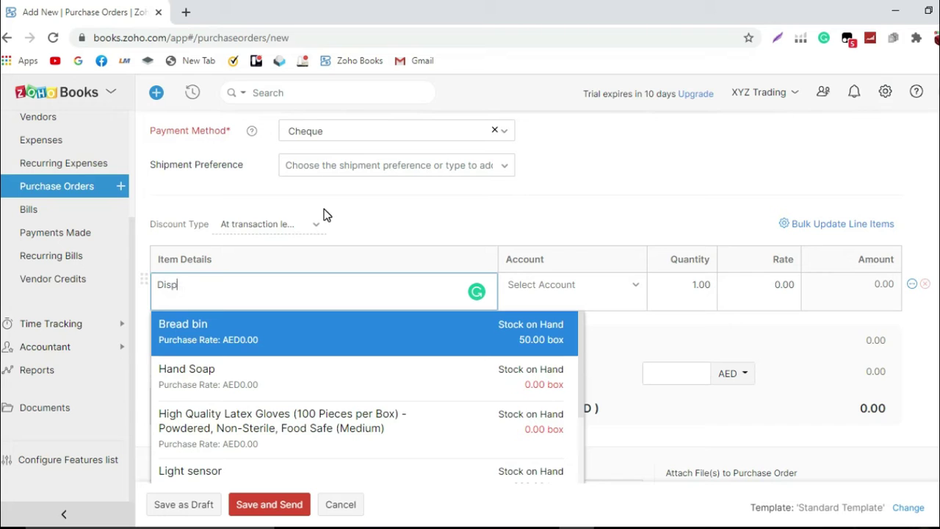
pyautogui.write('osable Mask')
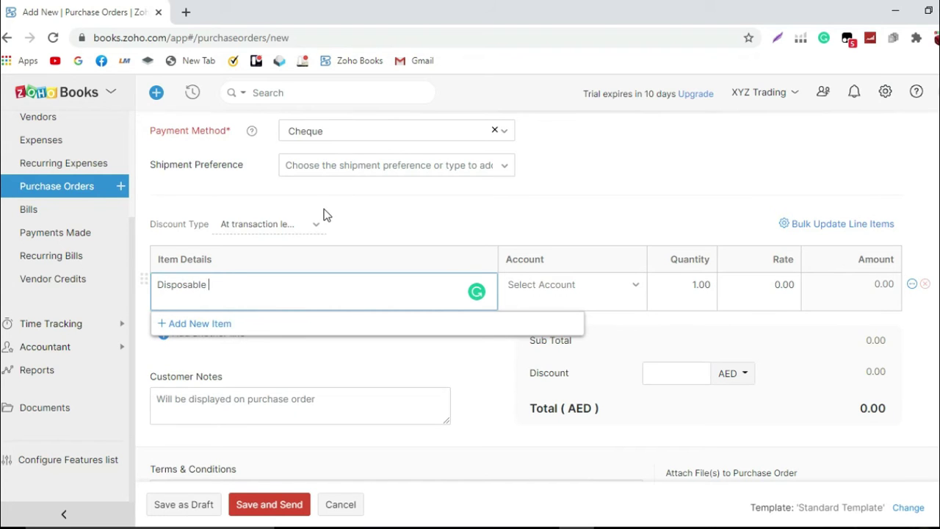
pyautogui.click(294, 329)
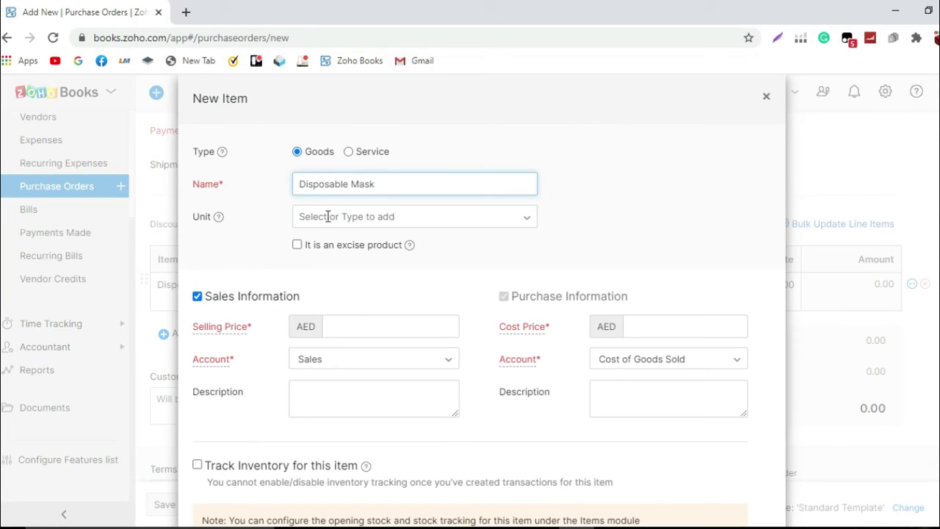
pyautogui.click(328, 216)
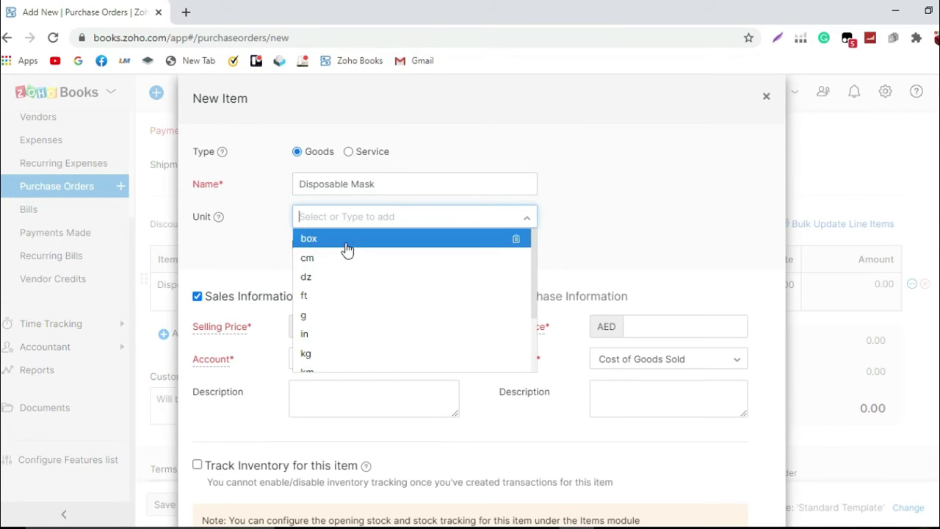
pyautogui.click(347, 240)
# Step: Give the mask selling price 30 and cost 20, track inventory under Inventory Asset, and save
pyautogui.click(352, 325)
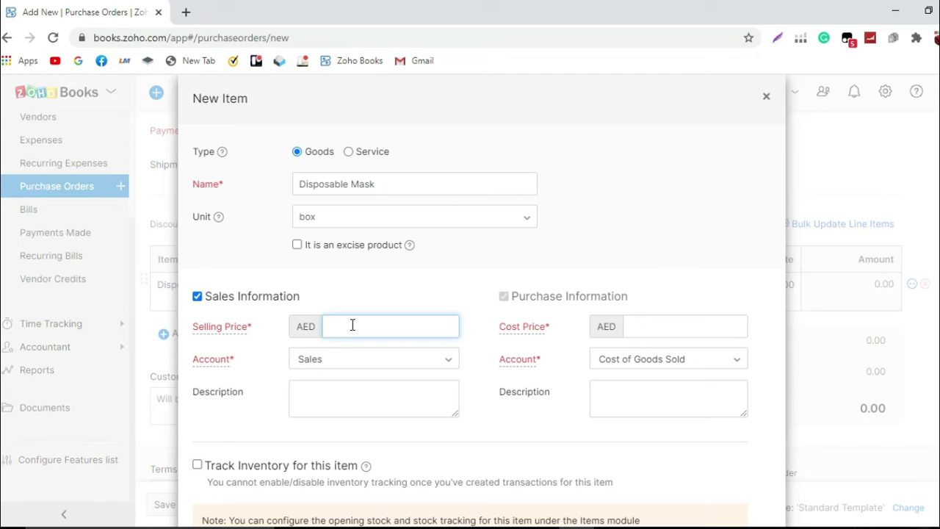
pyautogui.write('30')
pyautogui.click(651, 327)
pyautogui.write('20')
pyautogui.scroll(-1, 632, 328)
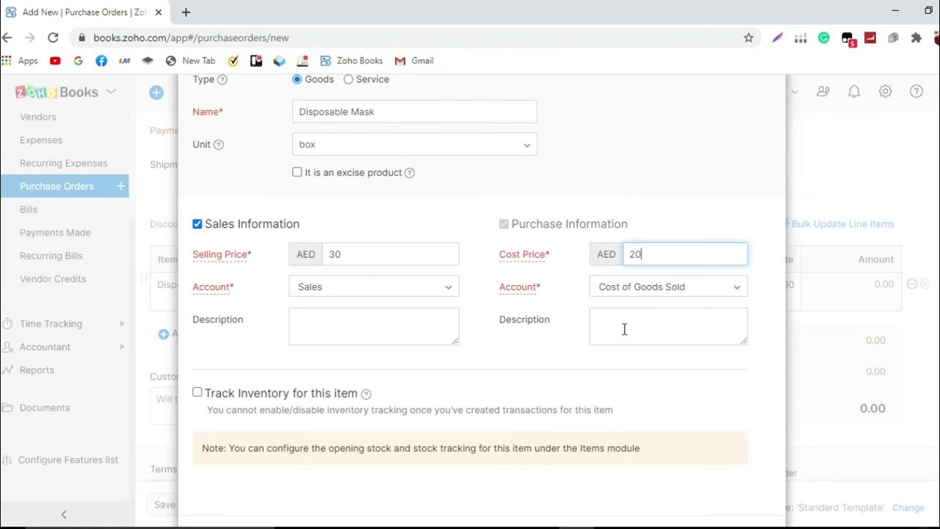
pyautogui.click(198, 393)
pyautogui.scroll(-1, 316, 420)
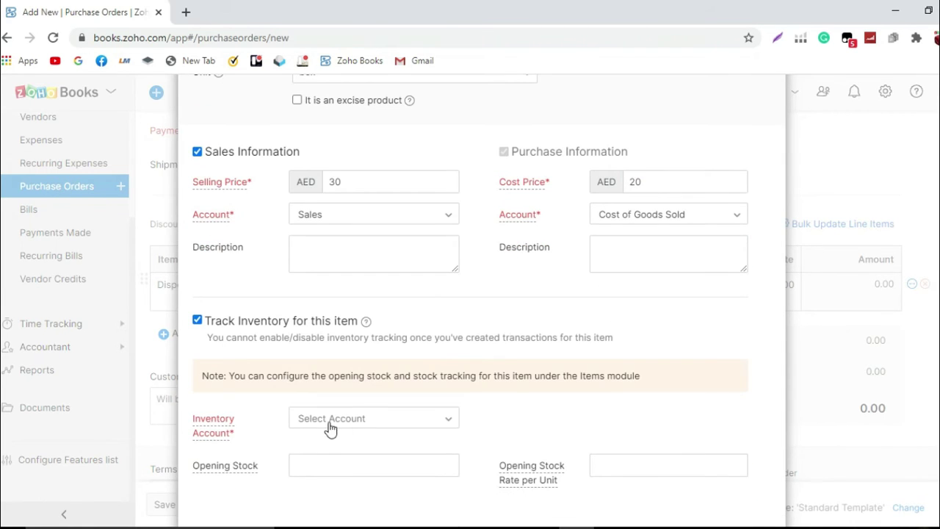
pyautogui.click(336, 425)
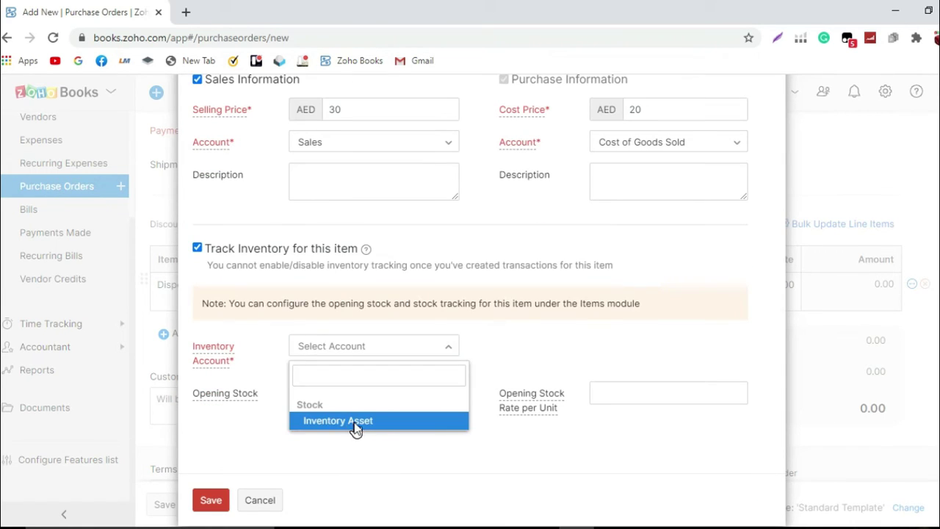
pyautogui.click(357, 425)
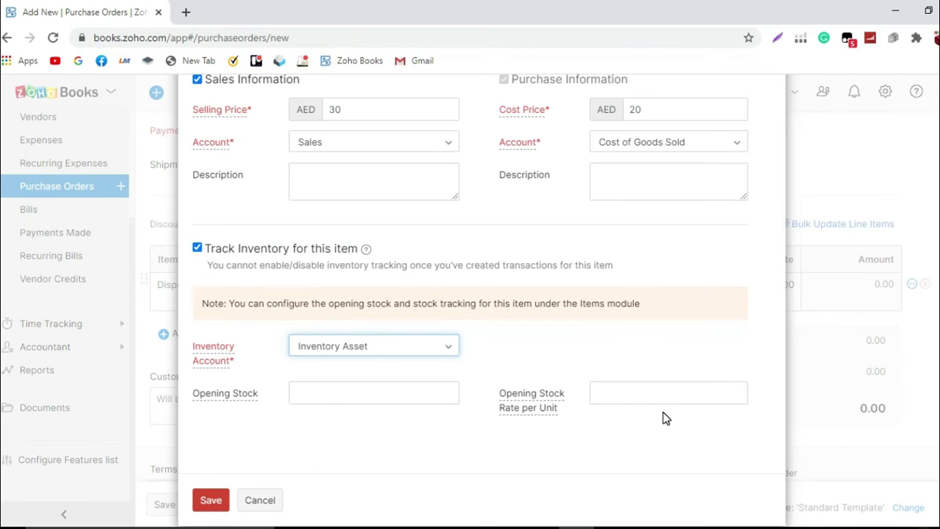
pyautogui.scroll(3, 659, 402)
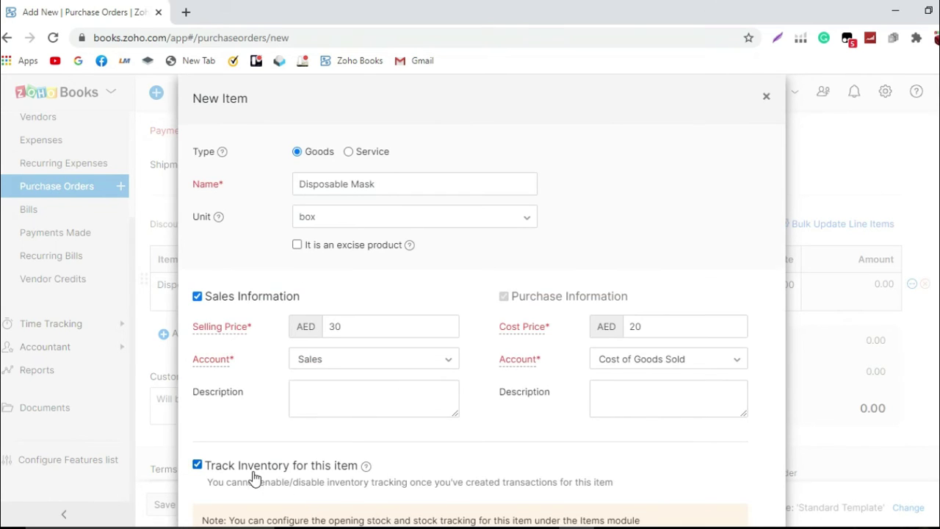
pyautogui.scroll(-3, 252, 478)
pyautogui.click(224, 482)
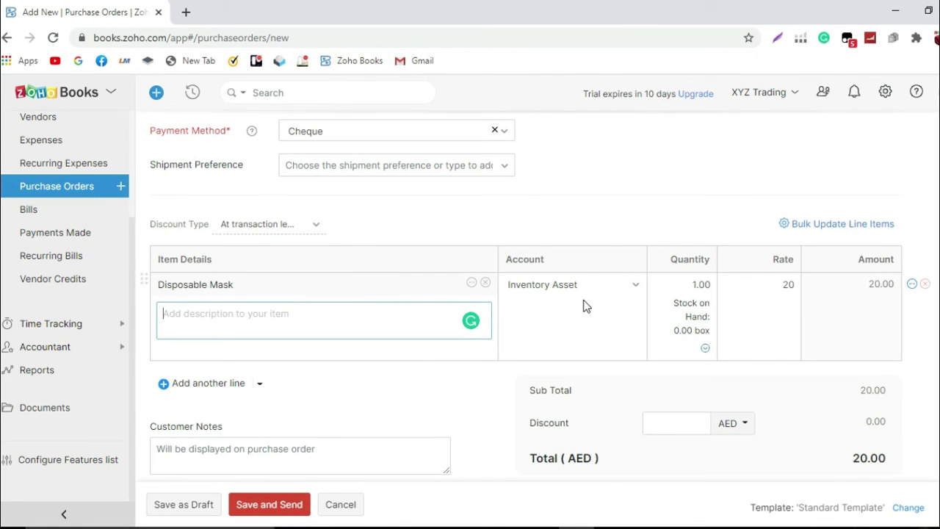
# Step: Change the Disposable Mask line quantity from 1.00 to 1000
pyautogui.click(717, 285)
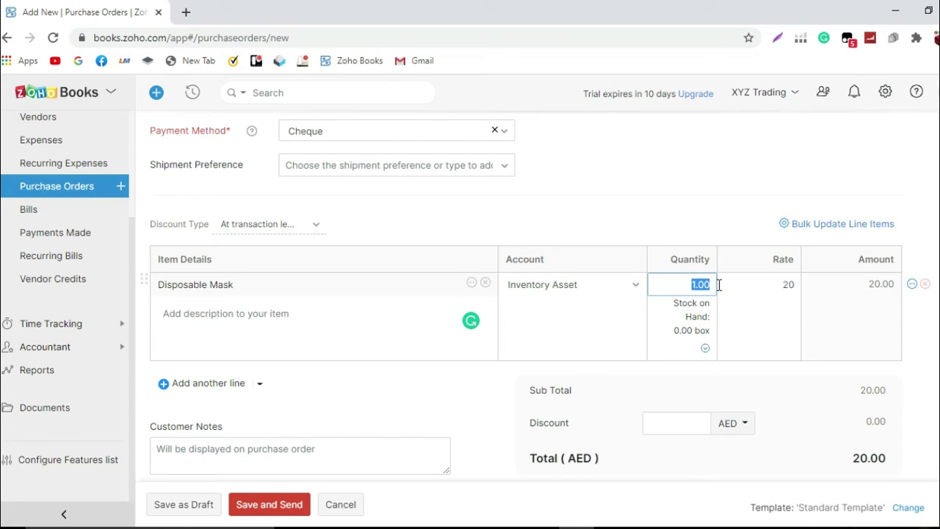
pyautogui.write('1000')
pyautogui.click(688, 204)
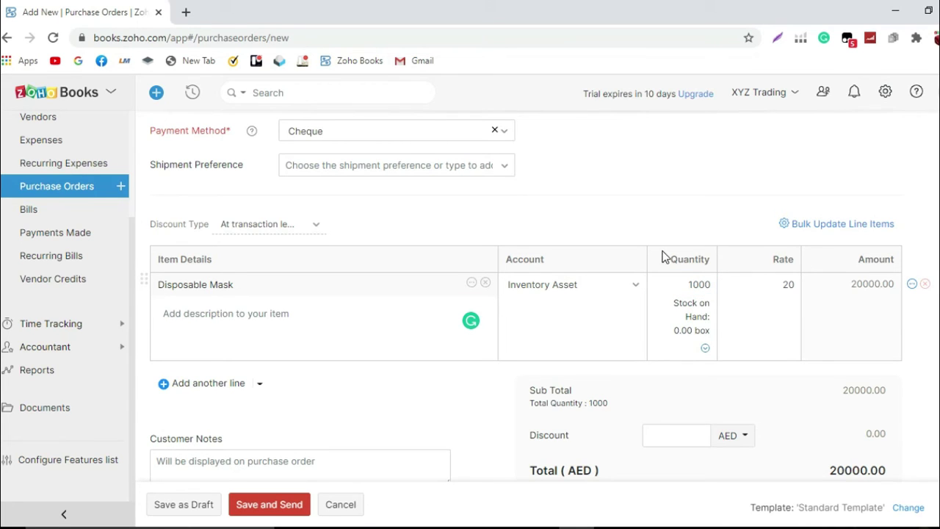
# Step: Add a 'Delivery Charge' line on the Freight Cost account at rate 500
pyautogui.scroll(-2, 245, 321)
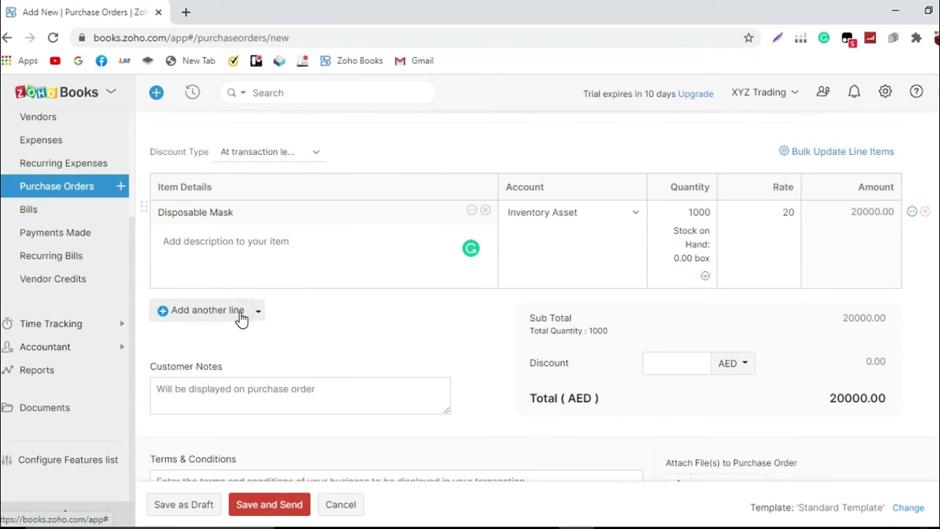
pyautogui.click(246, 308)
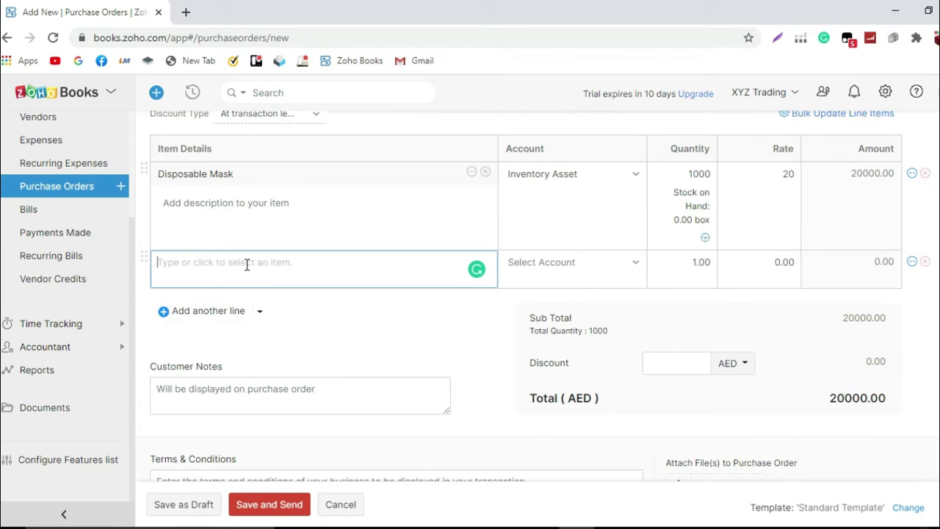
pyautogui.write('Deliver')
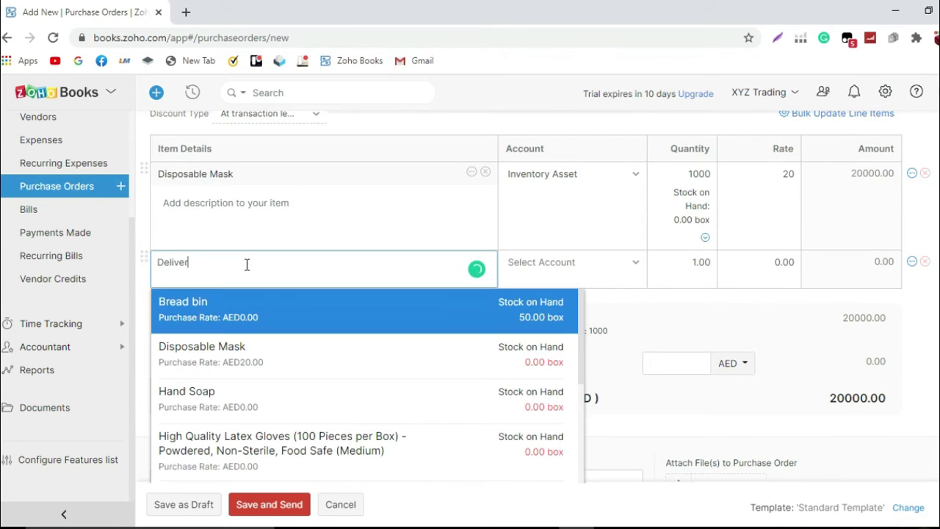
pyautogui.write('y Charge')
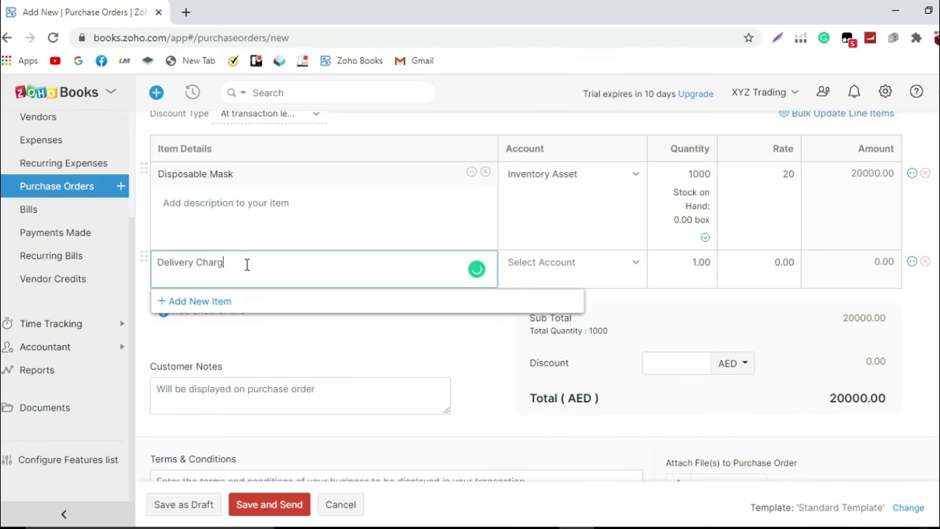
pyautogui.click(556, 264)
pyautogui.write('freigh')
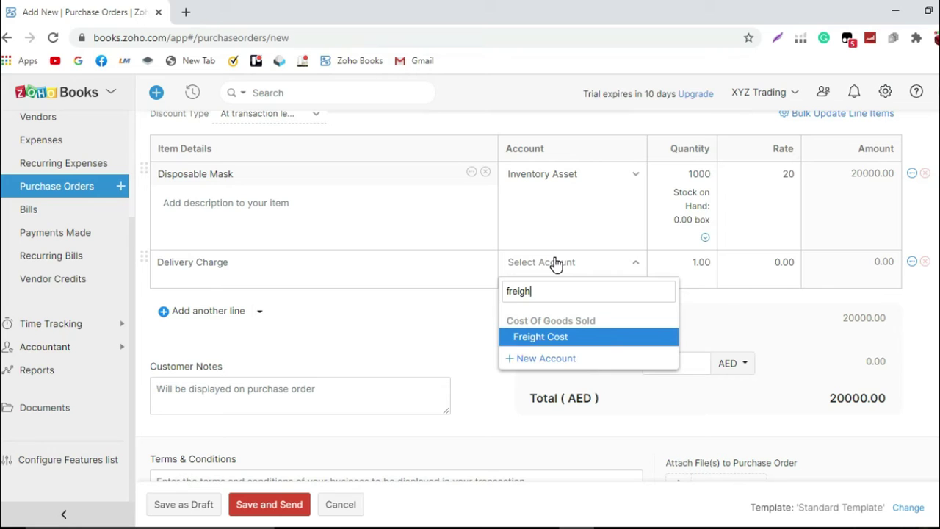
pyautogui.click(604, 340)
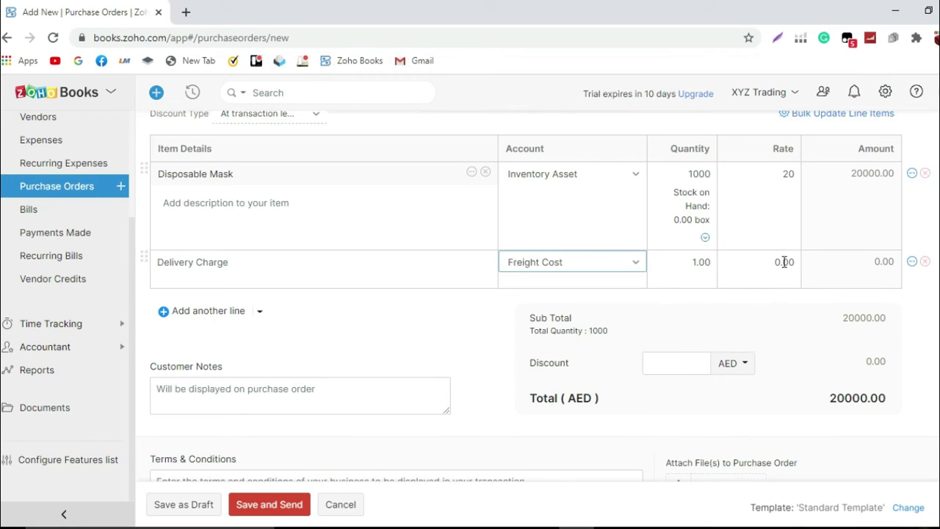
pyautogui.click(799, 262)
pyautogui.write('500')
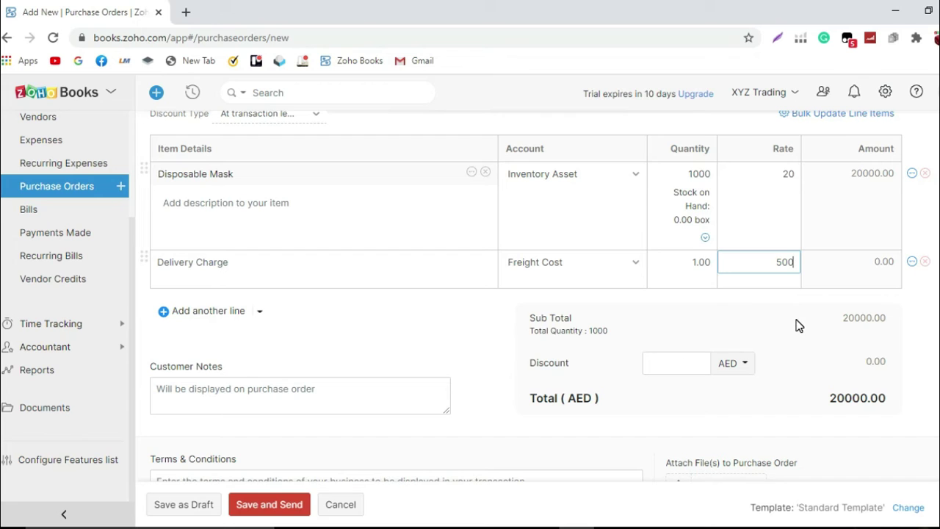
pyautogui.click(799, 325)
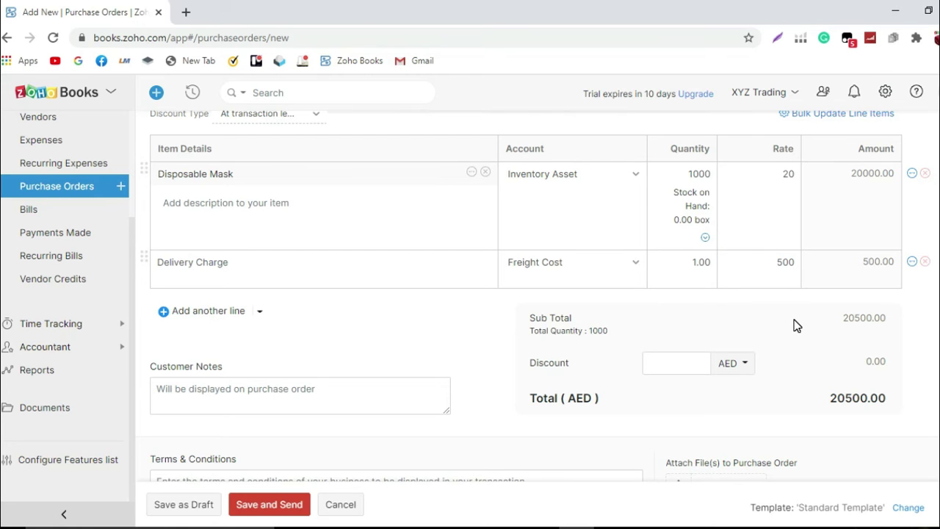
pyautogui.scroll(-1, 791, 319)
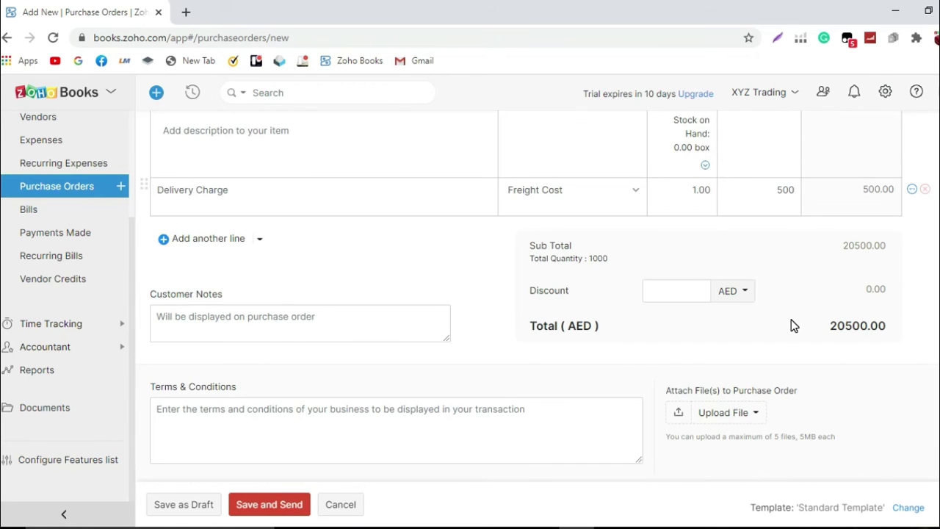
pyautogui.scroll(-1, 791, 325)
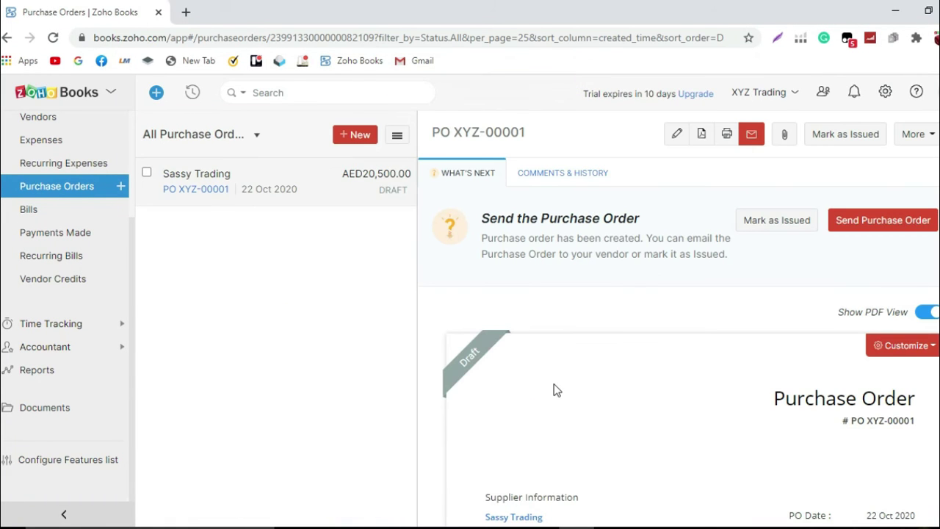
pyautogui.scroll(-1, 555, 385)
pyautogui.scroll(-1, 556, 390)
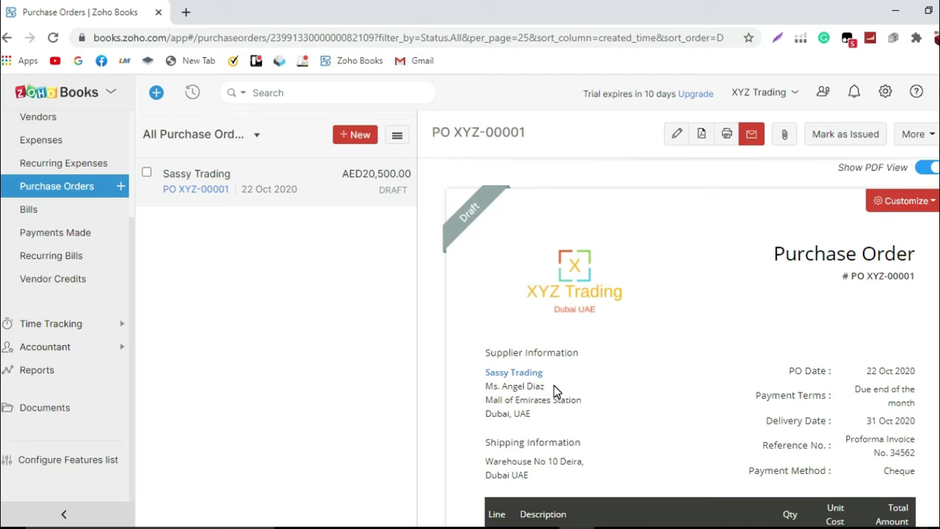
pyautogui.scroll(-1, 553, 385)
pyautogui.scroll(-1, 555, 388)
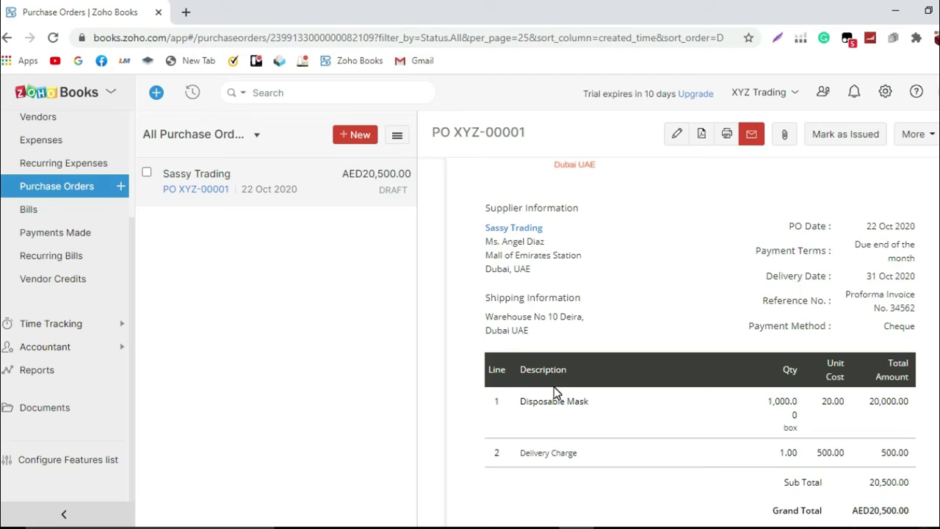
pyautogui.scroll(-1, 556, 393)
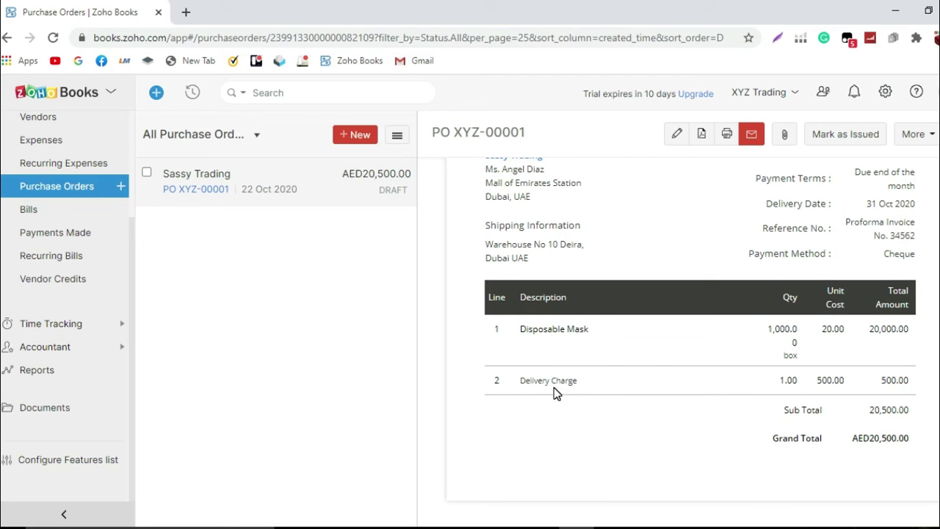
pyautogui.scroll(-2, 556, 396)
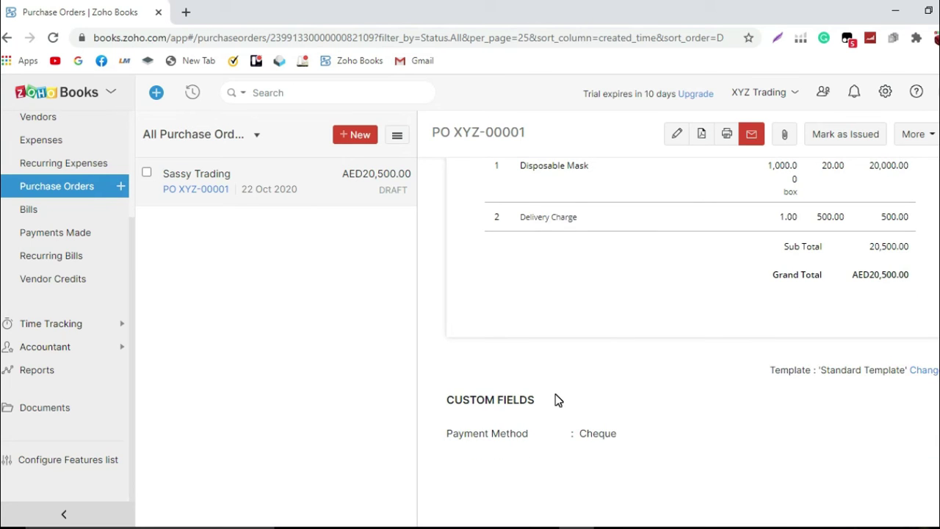
pyautogui.scroll(4, 555, 395)
pyautogui.scroll(1, 555, 393)
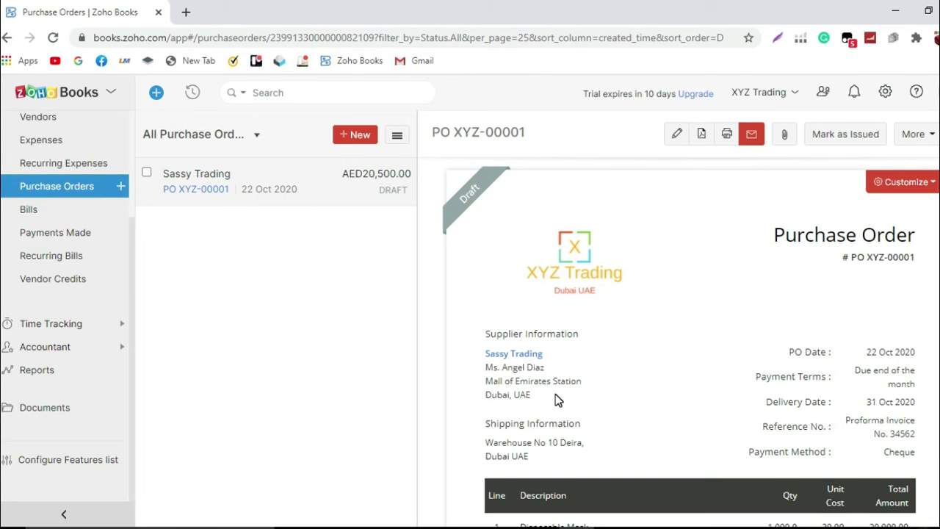
pyautogui.scroll(-1, 555, 394)
pyautogui.scroll(-2, 555, 394)
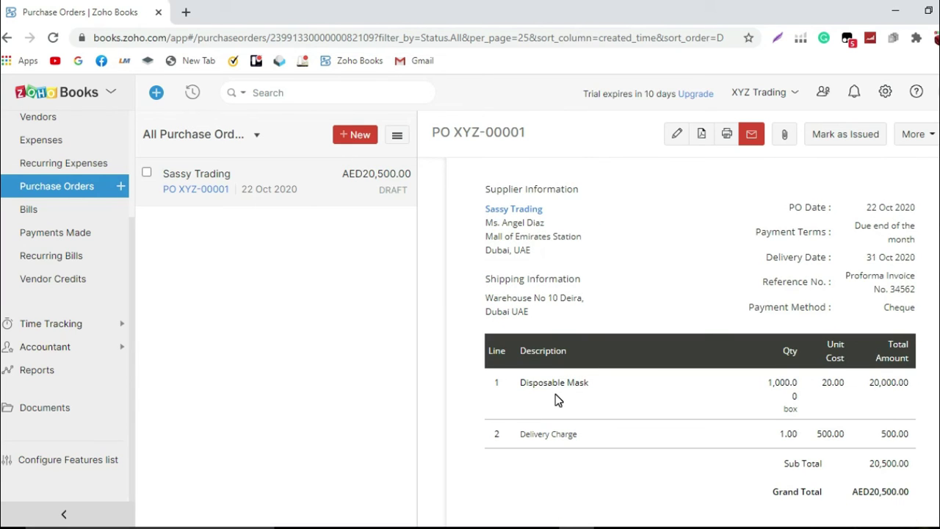
pyautogui.scroll(-2, 555, 399)
pyautogui.scroll(4, 555, 399)
pyautogui.scroll(1, 555, 394)
# Step: Convert PO XYZ-00001 to a bill via More > Convert to Bill and confirm
pyautogui.click(927, 137)
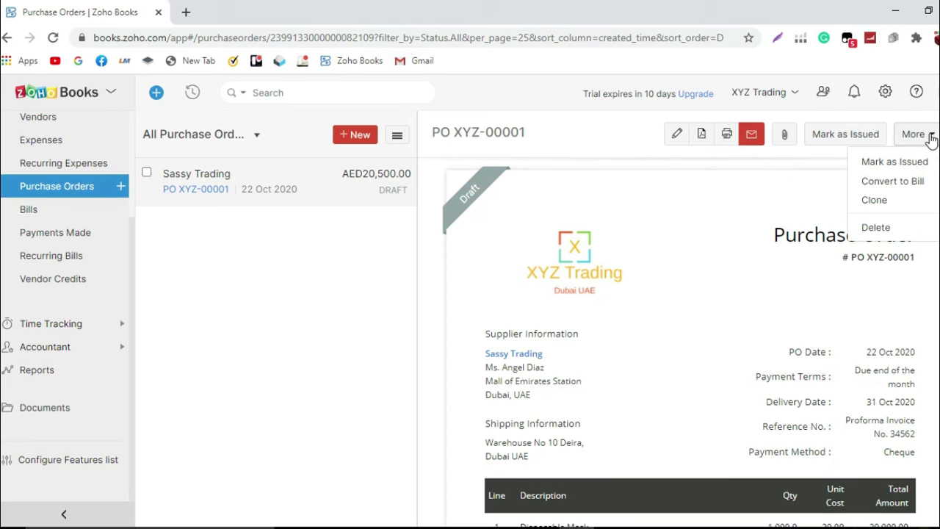
pyautogui.click(911, 180)
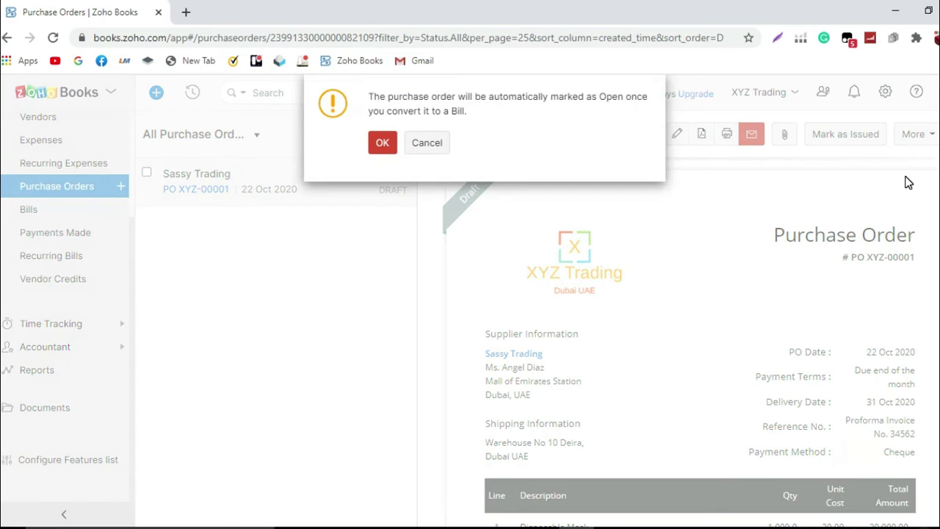
pyautogui.click(380, 145)
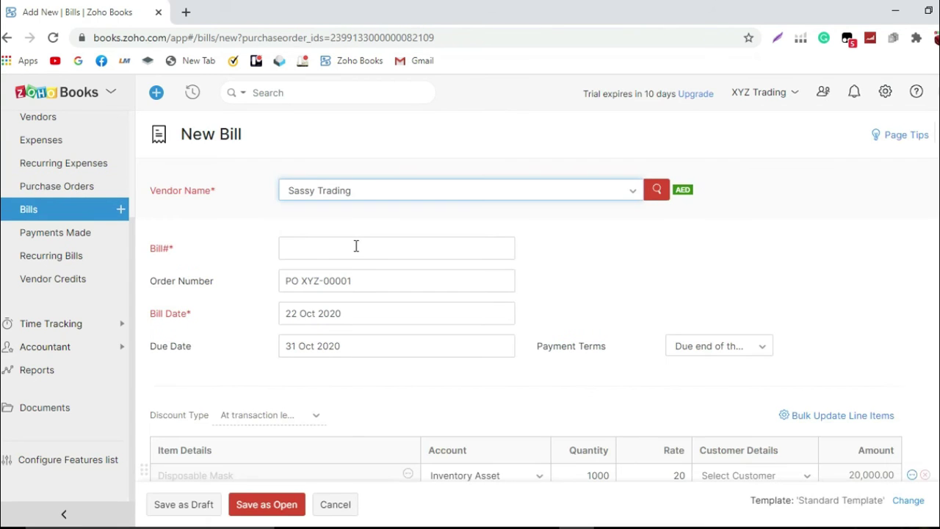
# Step: Enter bill number XYZ00001 and save the bill as Open
pyautogui.click(355, 247)
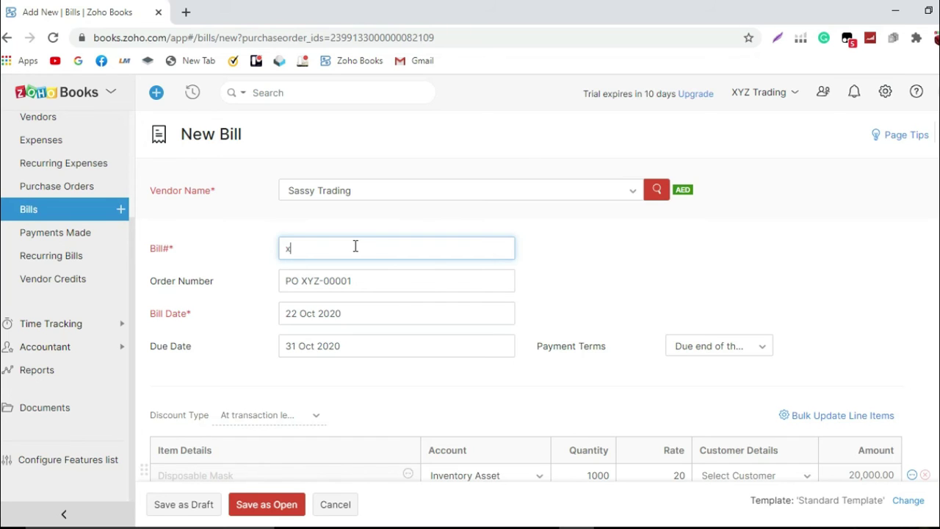
pyautogui.write('XYZ')
pyautogui.write('00001')
pyautogui.scroll(-2, 354, 311)
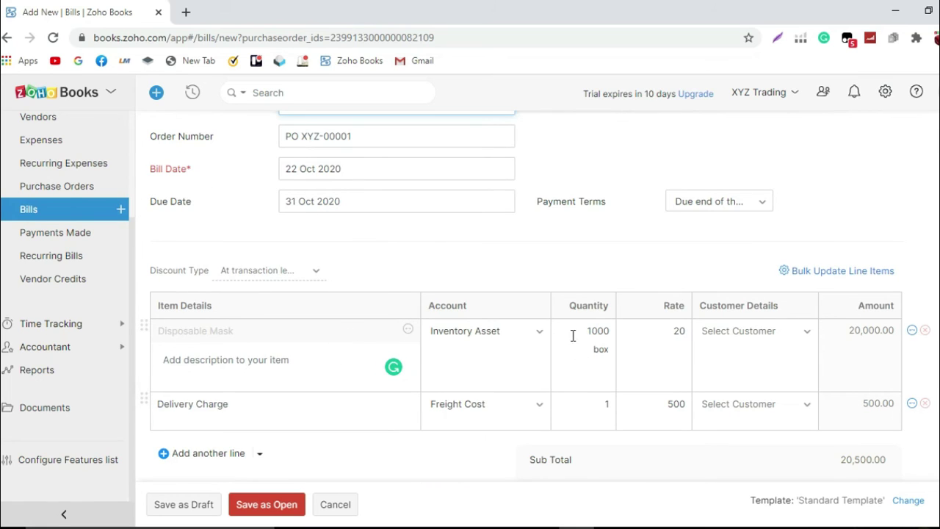
pyautogui.scroll(-3, 592, 342)
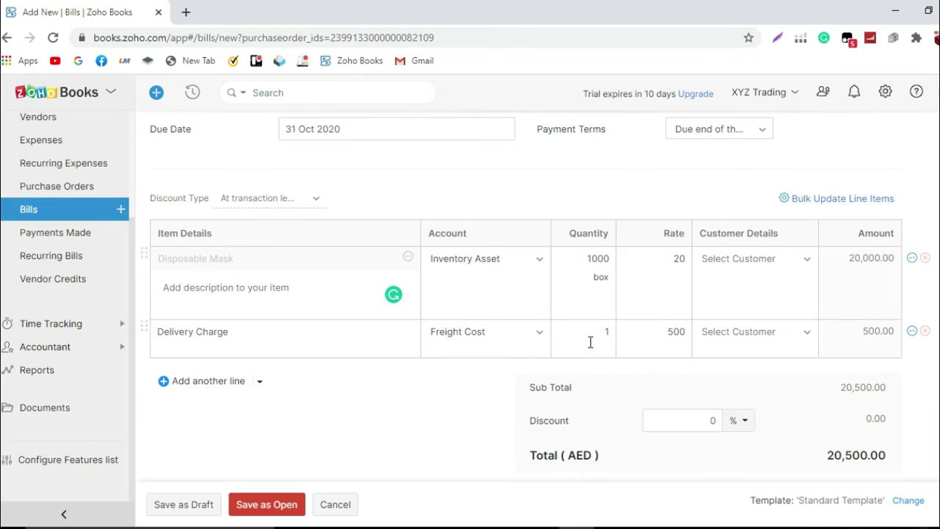
pyautogui.scroll(-1, 595, 343)
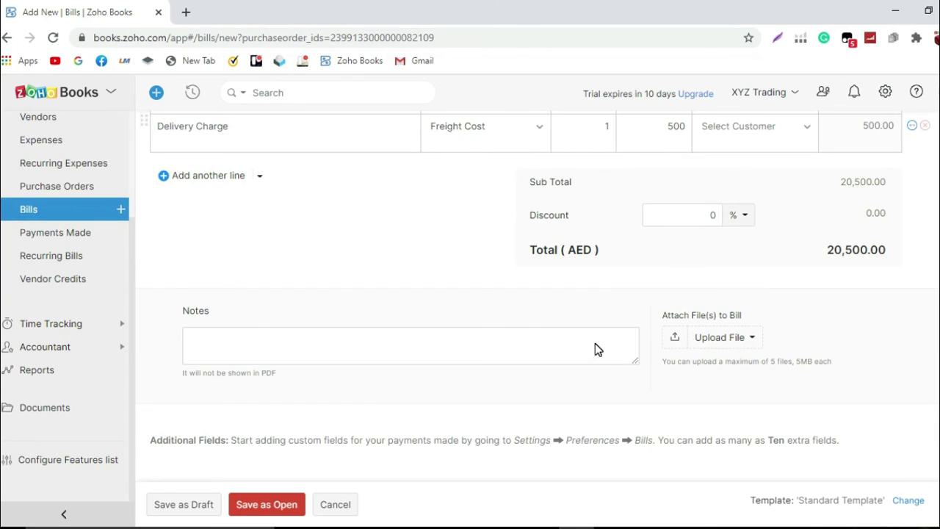
pyautogui.scroll(1, 340, 480)
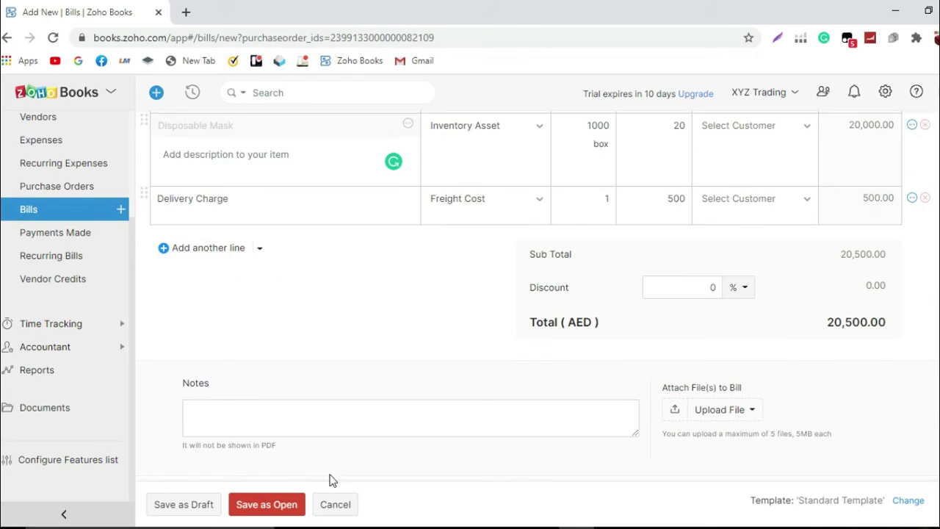
pyautogui.click(268, 503)
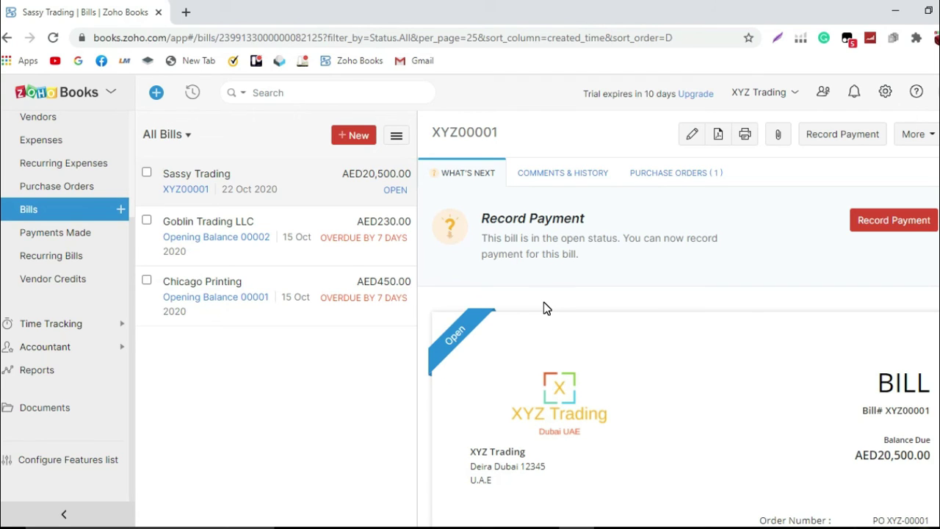
# Step: Check the bill's Comments & History, then view the Purchase Orders list showing PO XYZ-00001 Closed and Billed
pyautogui.click(563, 173)
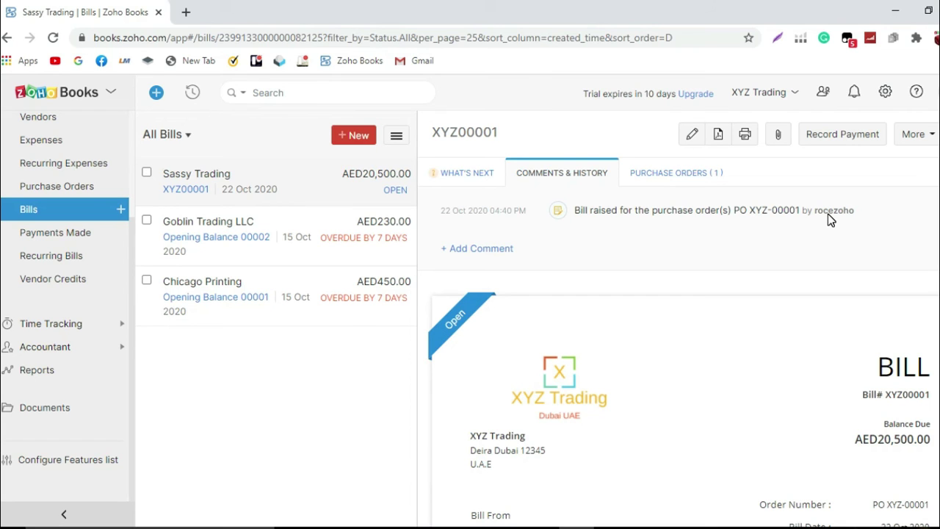
pyautogui.click(52, 188)
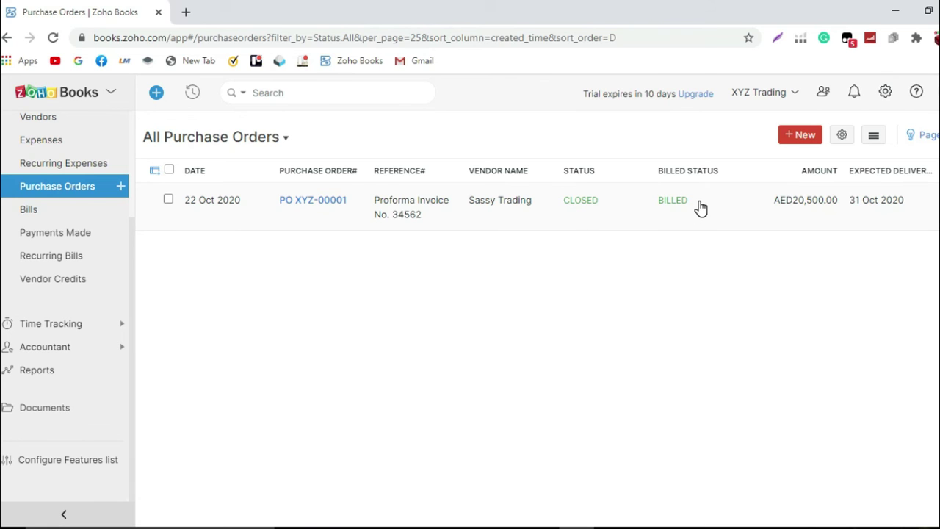
# Step: Open PO XYZ-00001 and review its Closed and Billed status and conversion to bill XYZ00001
pyautogui.click(672, 214)
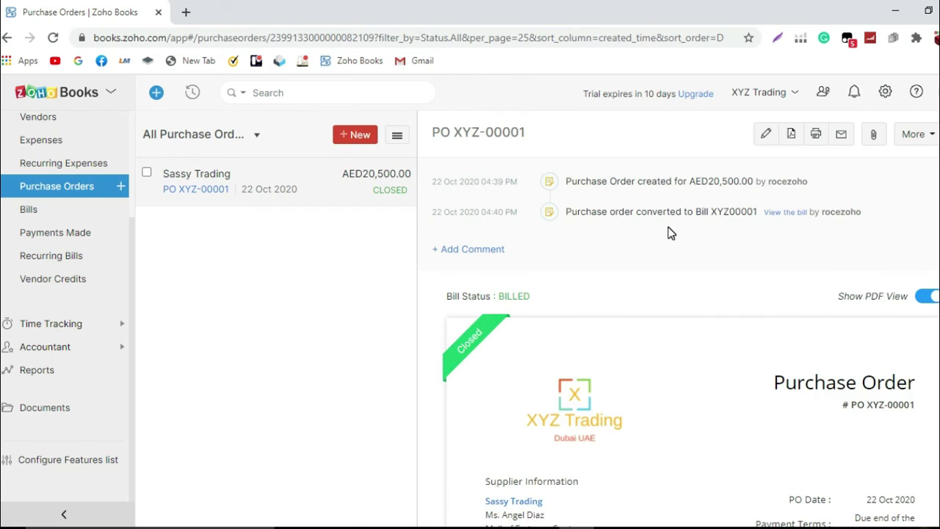
pyautogui.scroll(-3, 670, 233)
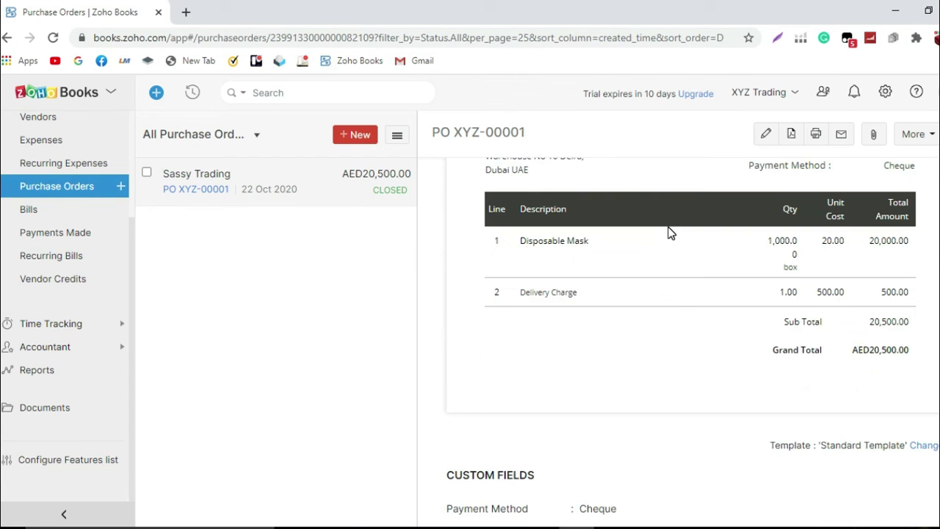
pyautogui.scroll(4, 671, 232)
pyautogui.scroll(2, 671, 229)
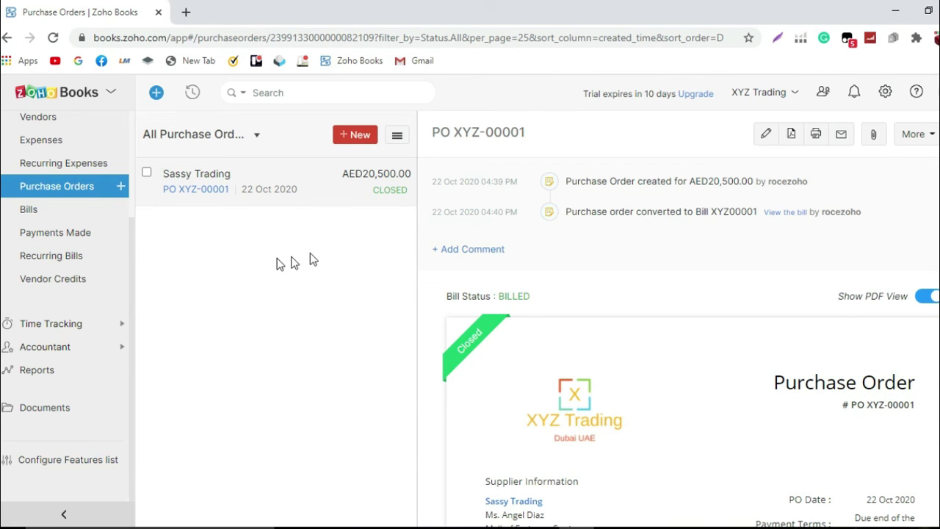
pyautogui.scroll(2, 29, 235)
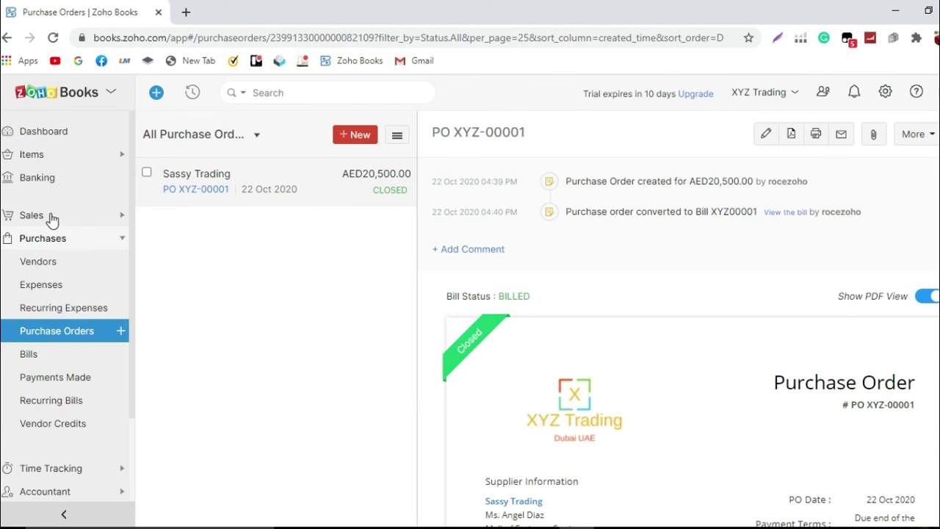
# Step: Search the items list for MASK and open the Disposable Mask item
pyautogui.click(43, 156)
pyautogui.click(53, 182)
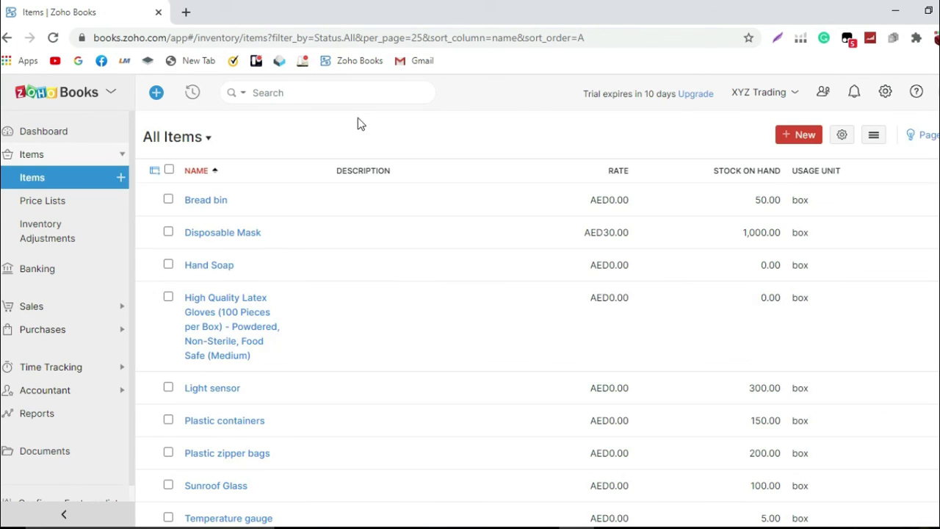
pyautogui.click(265, 92)
pyautogui.write('MASK')
pyautogui.press('Return')
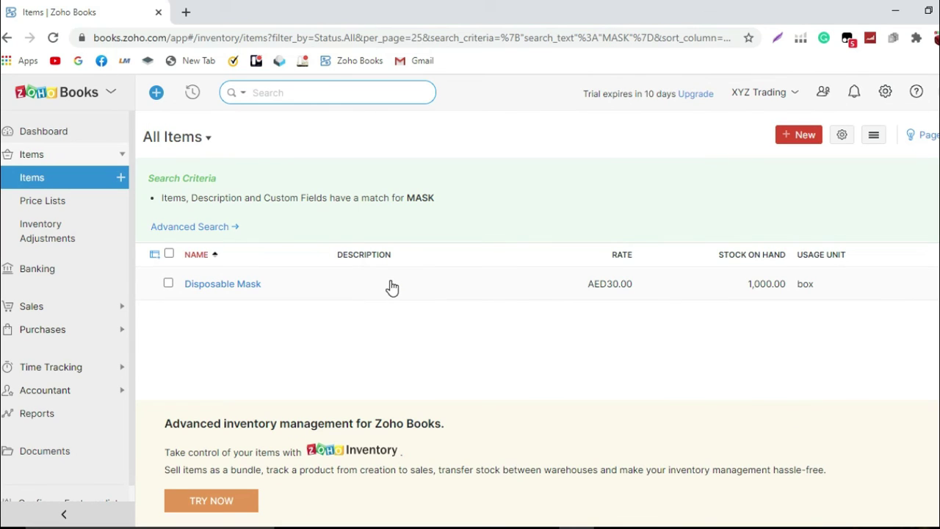
pyautogui.click(755, 290)
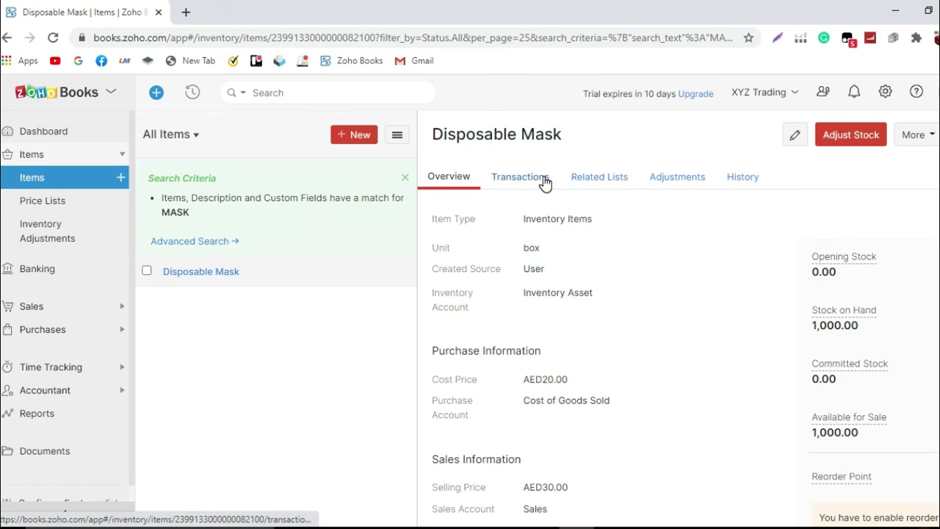
# Step: Filter Disposable Mask's transactions by Purchase Order, then Bill, and open bill XYZ00001
pyautogui.click(544, 183)
pyautogui.click(531, 219)
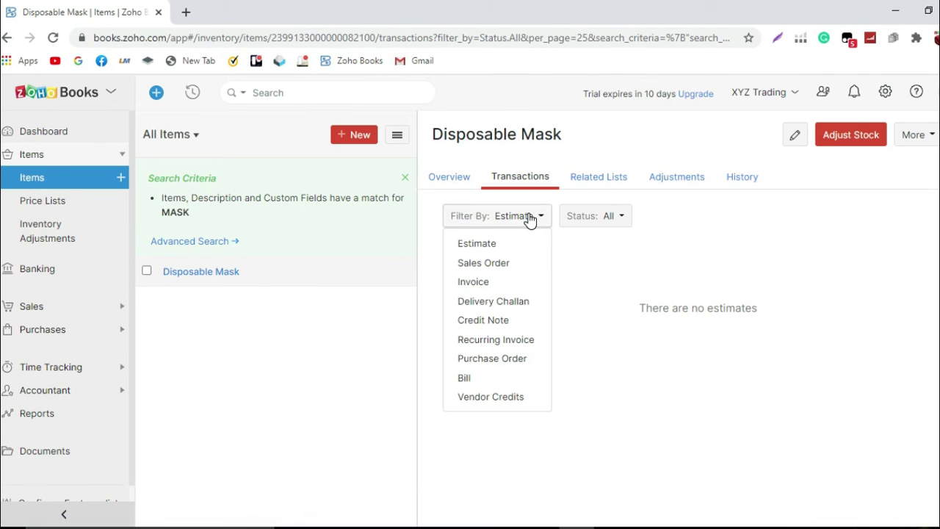
pyautogui.click(506, 360)
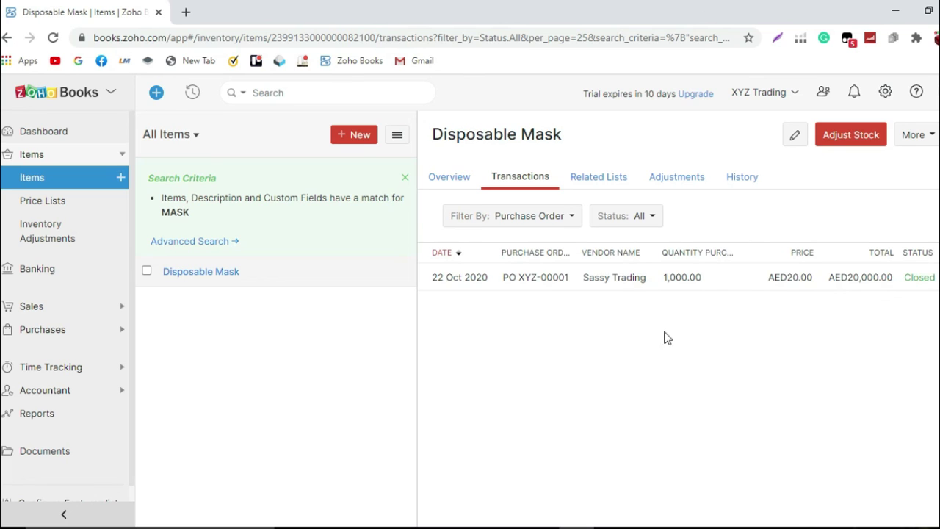
pyautogui.click(556, 219)
pyautogui.click(502, 378)
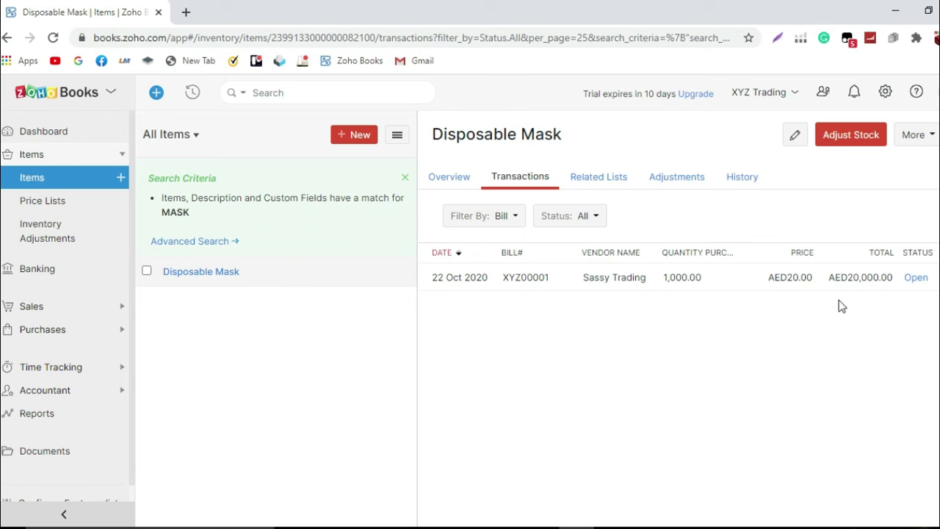
pyautogui.click(915, 278)
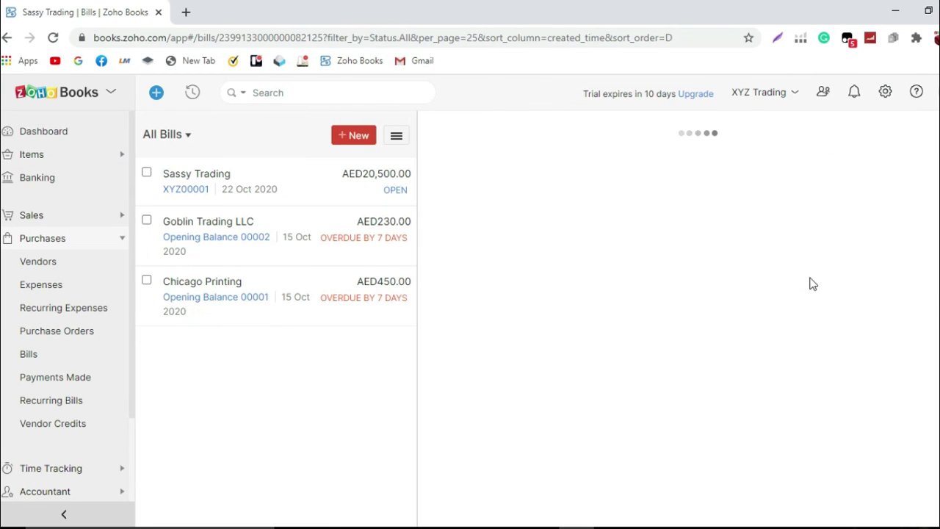
# Step: Review bill XYZ00001: Disposable Mask 1,000 boxes at 20, Delivery Charge 500, balance AED20,500.00
pyautogui.scroll(-4, 811, 283)
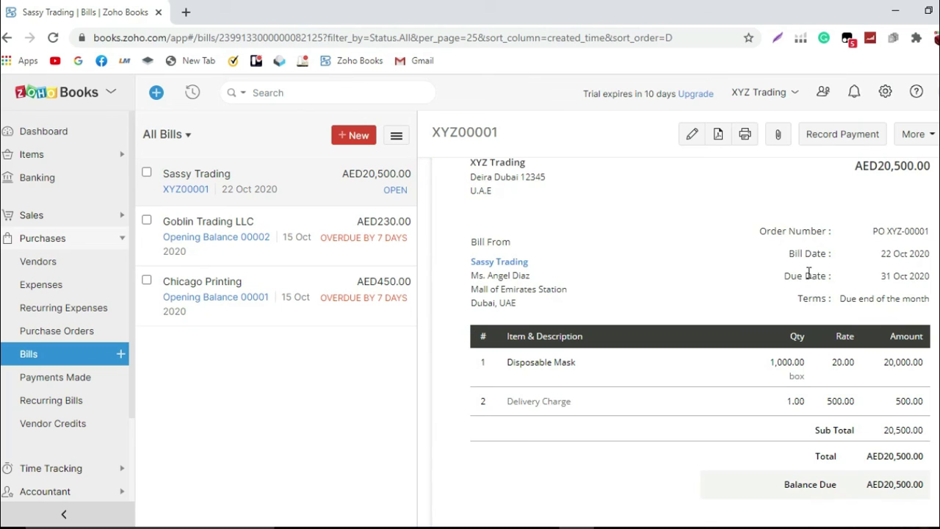
pyautogui.scroll(-1, 808, 275)
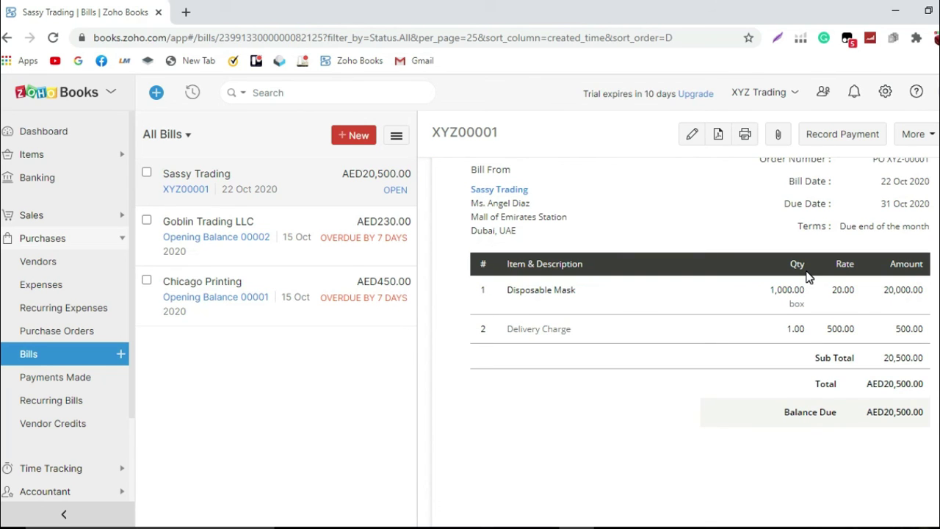
pyautogui.scroll(3, 808, 276)
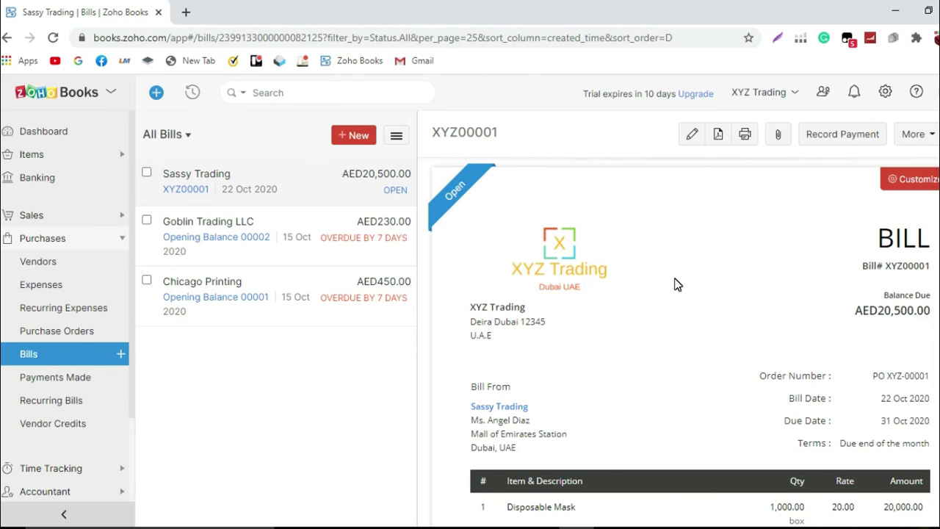
pyautogui.scroll(-3, 677, 284)
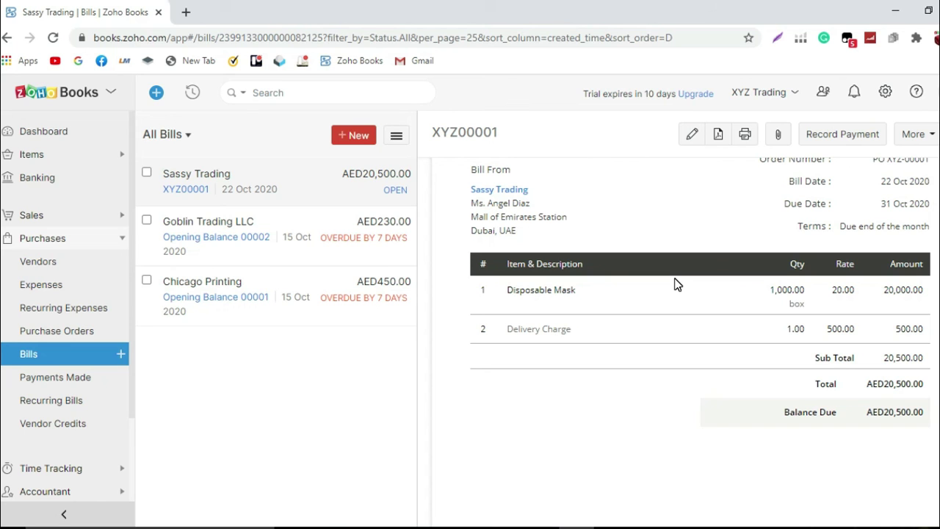
pyautogui.scroll(4, 677, 284)
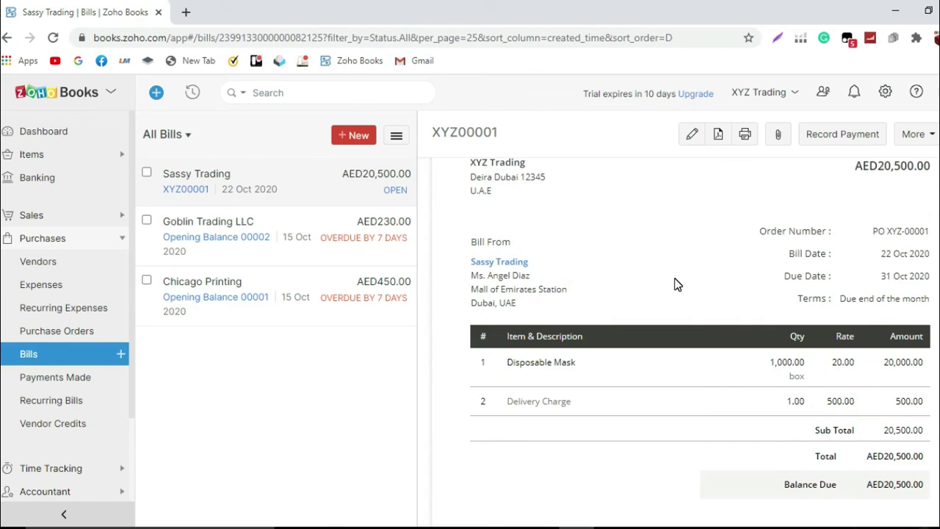
pyautogui.scroll(1, 678, 284)
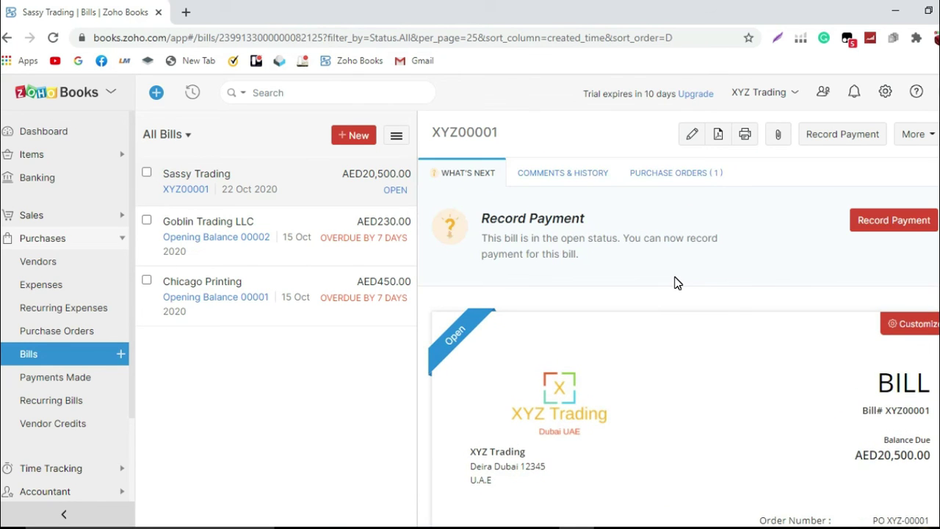
pyautogui.scroll(-4, 677, 284)
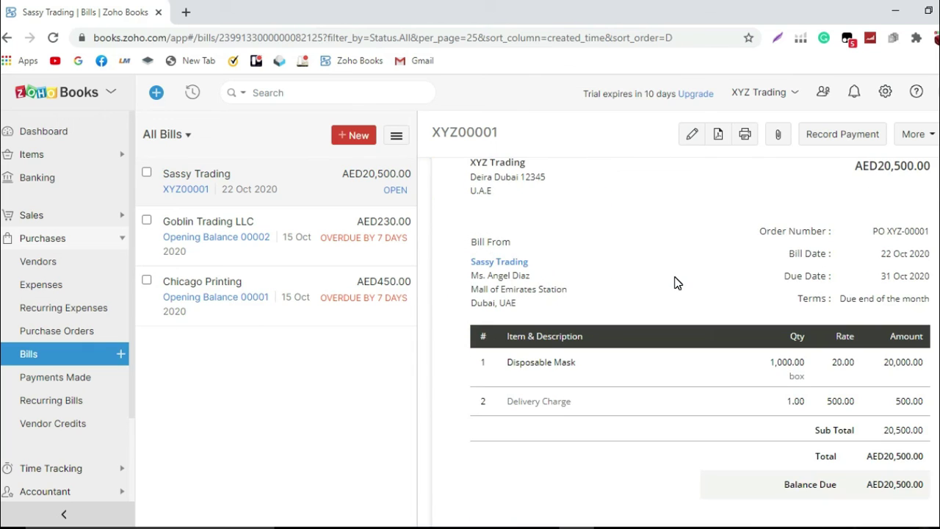